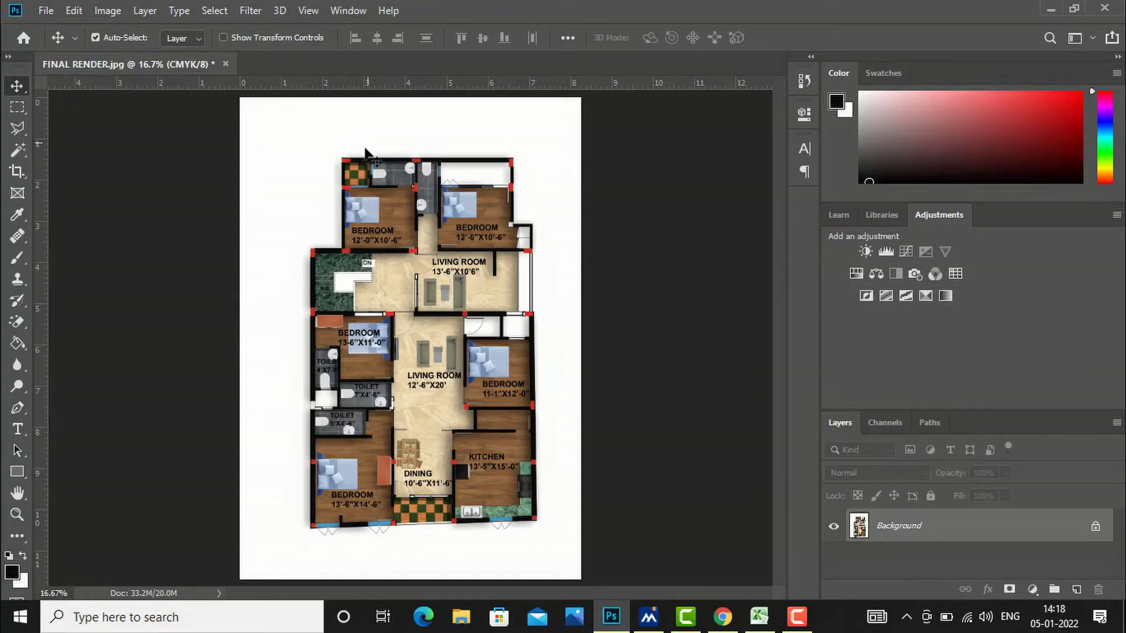
Search Google Images for 'tree top view' in a new browser tab.
{"action": "left_click", "coordinate": [719, 617]}
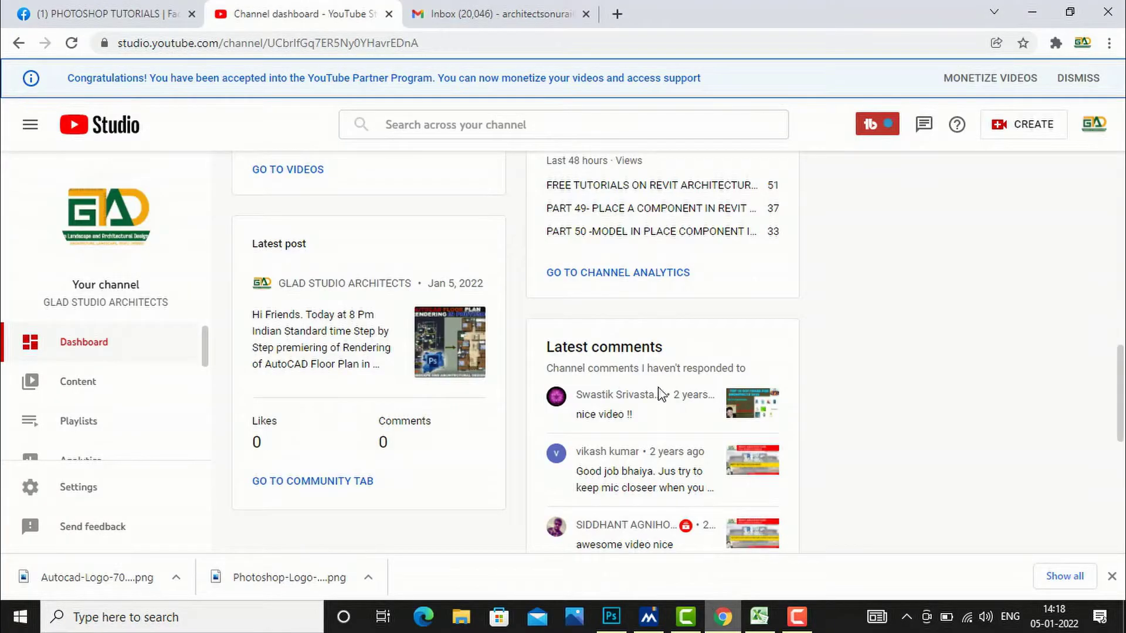
{"action": "left_click", "coordinate": [617, 13]}
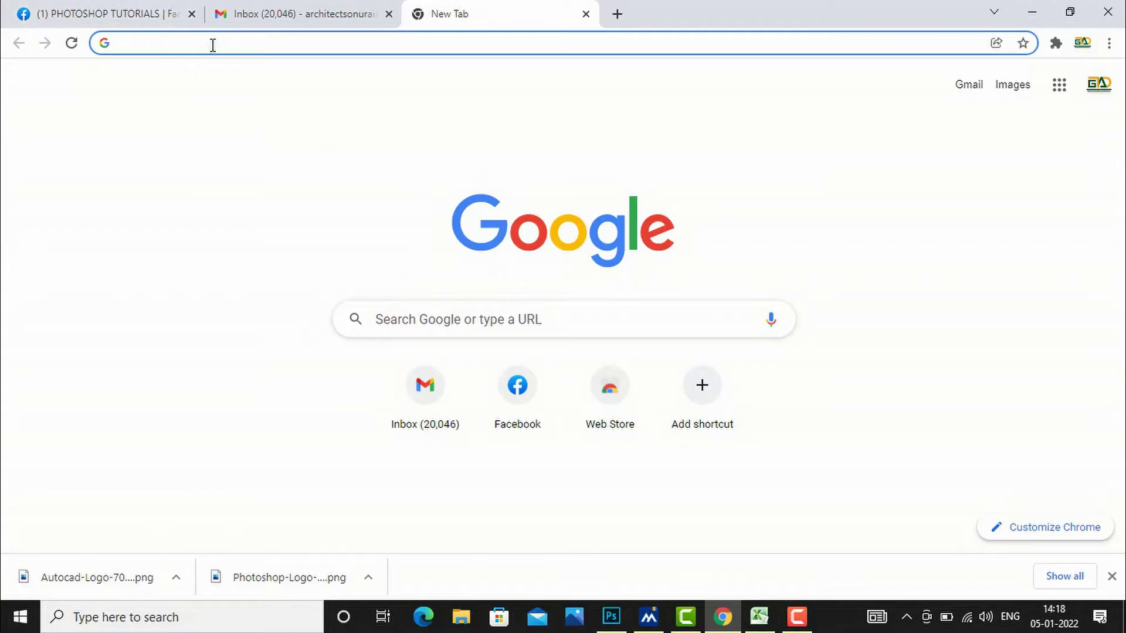
{"action": "type", "text": "tree t"}
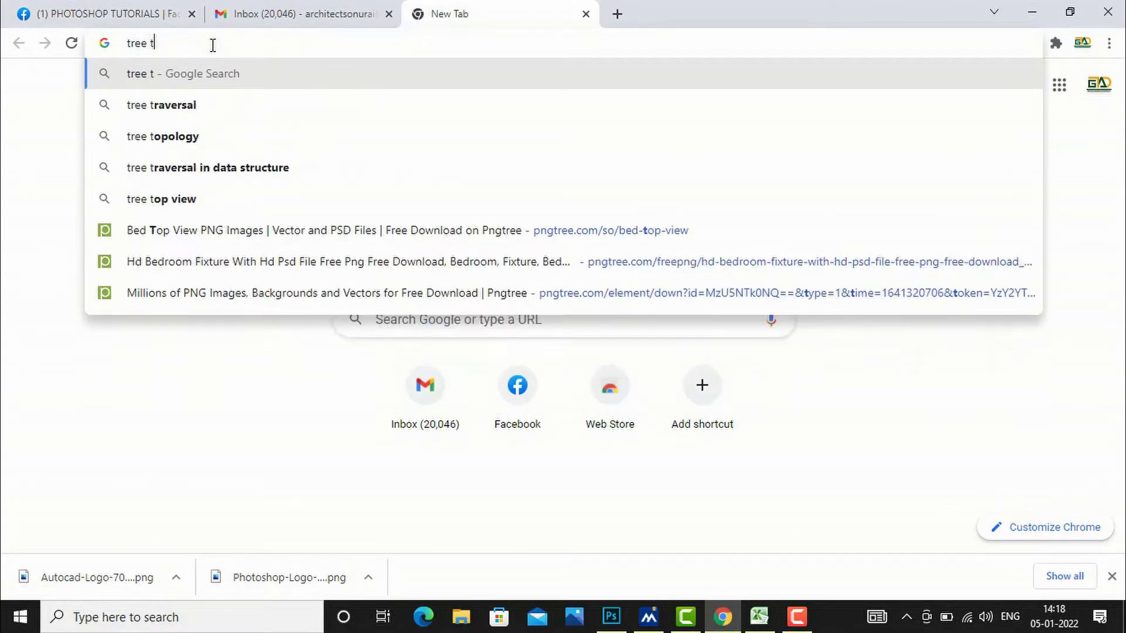
{"action": "type", "text": "op view"}
{"action": "key", "text": "Return"}
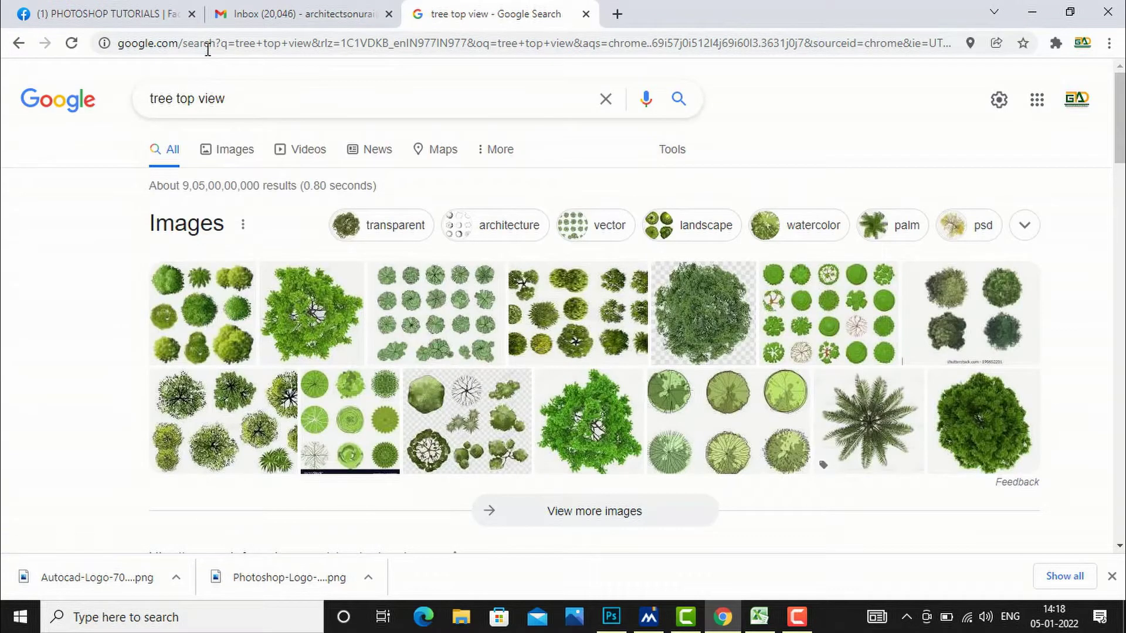
{"action": "left_click", "coordinate": [221, 154]}
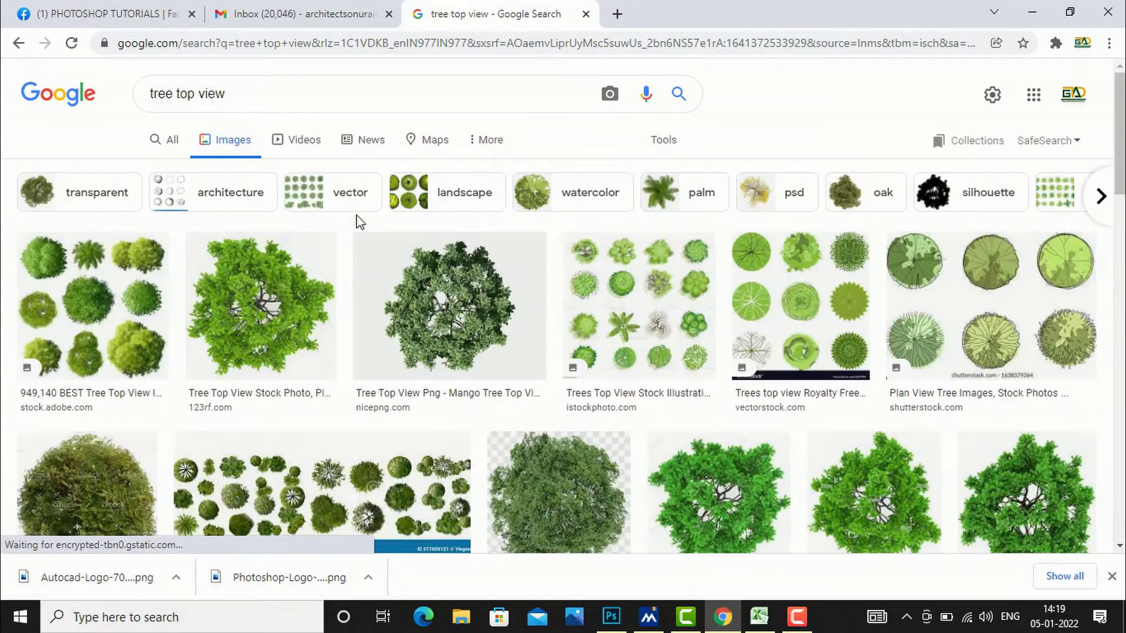
Browse the results, filter them to palm trees, and preview the oil palm top-view image.
{"action": "scroll", "coordinate": [370, 221], "scroll_direction": "down", "scroll_amount": 1}
{"action": "scroll", "coordinate": [371, 221], "scroll_direction": "down", "scroll_amount": 3}
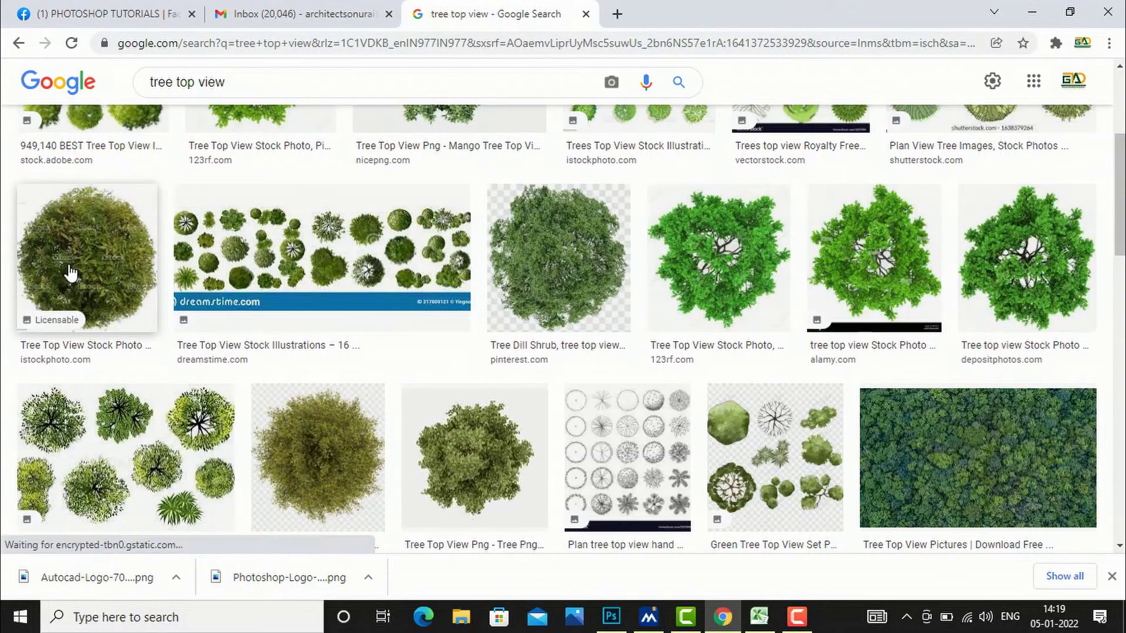
{"action": "scroll", "coordinate": [270, 341], "scroll_direction": "down", "scroll_amount": 6}
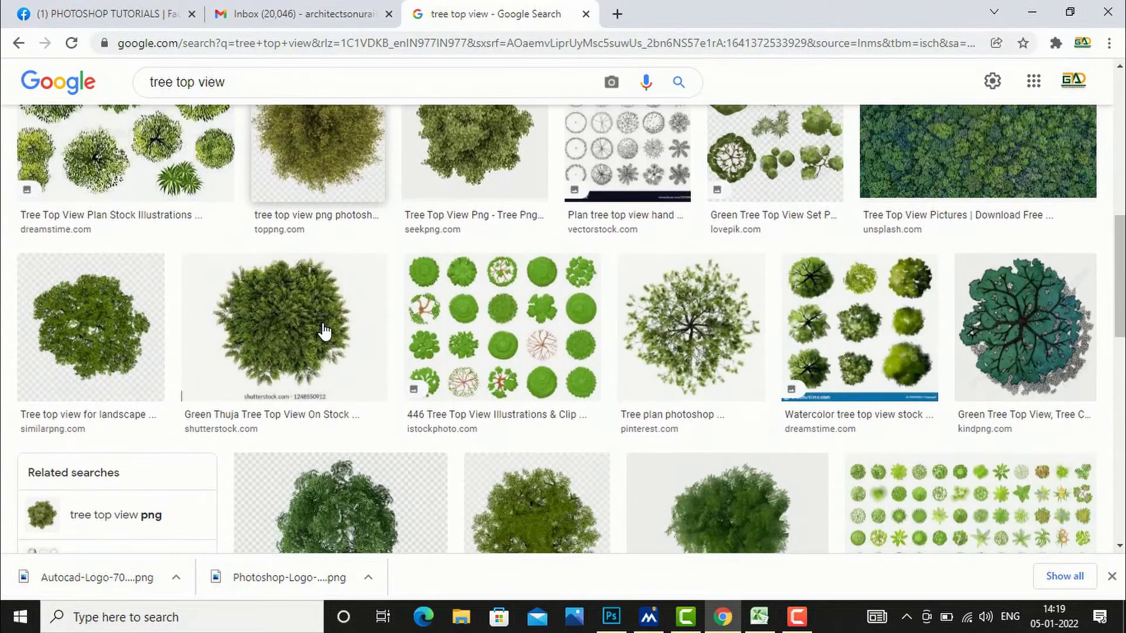
{"action": "scroll", "coordinate": [325, 331], "scroll_direction": "down", "scroll_amount": 4}
{"action": "scroll", "coordinate": [350, 323], "scroll_direction": "down", "scroll_amount": 3}
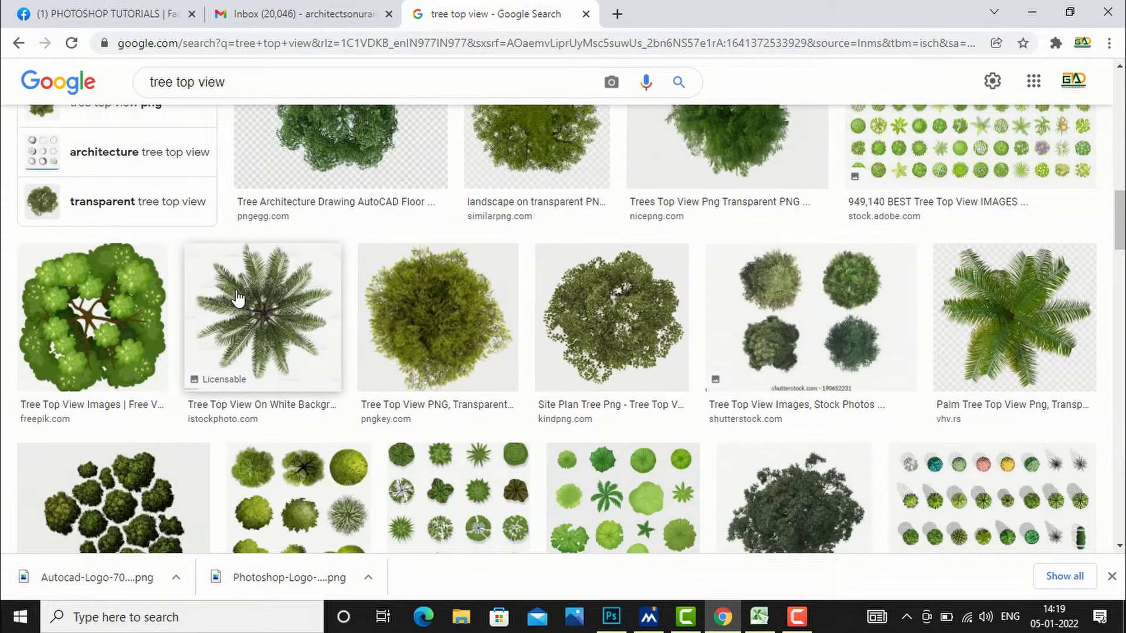
{"action": "left_click", "coordinate": [238, 298]}
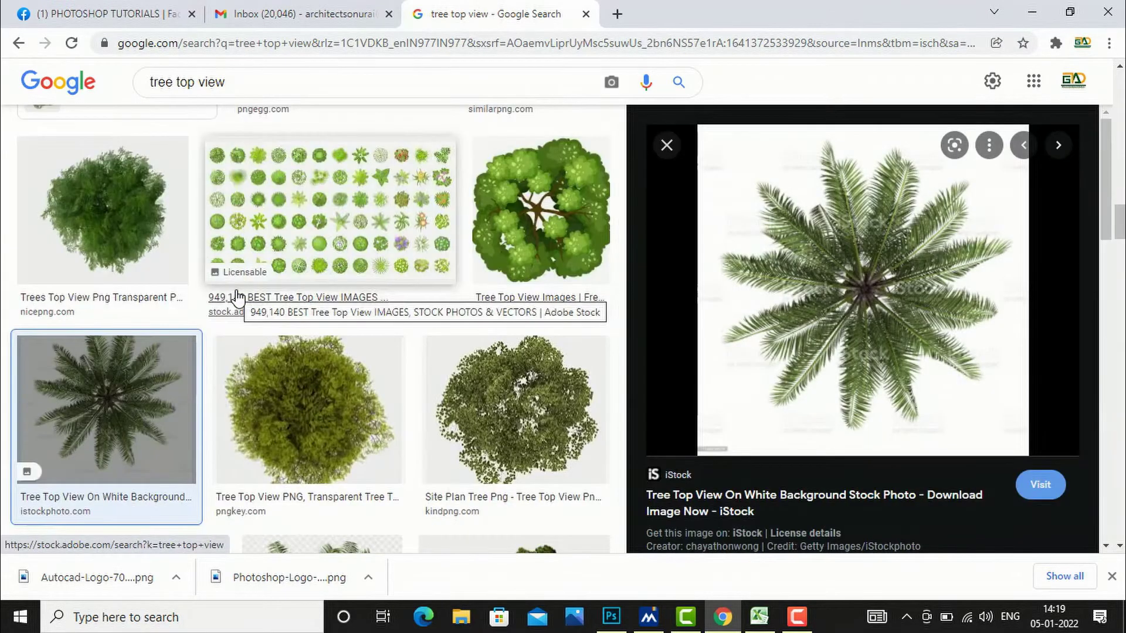
{"action": "scroll", "coordinate": [534, 302], "scroll_direction": "down", "scroll_amount": 4}
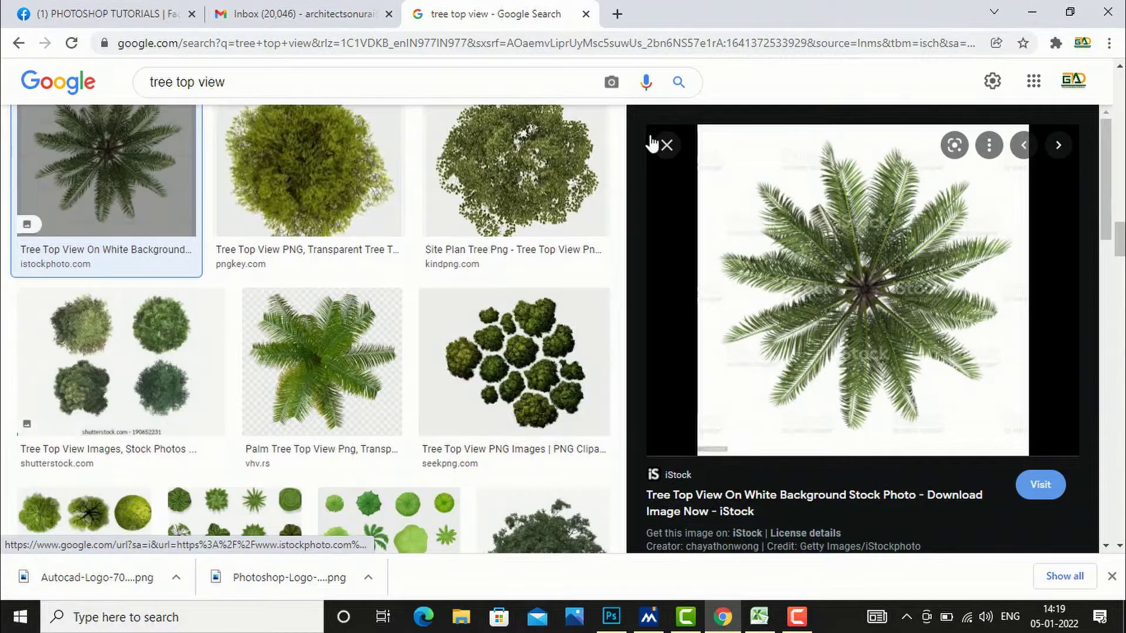
{"action": "left_click", "coordinate": [667, 149]}
{"action": "scroll", "coordinate": [632, 231], "scroll_direction": "up", "scroll_amount": 9}
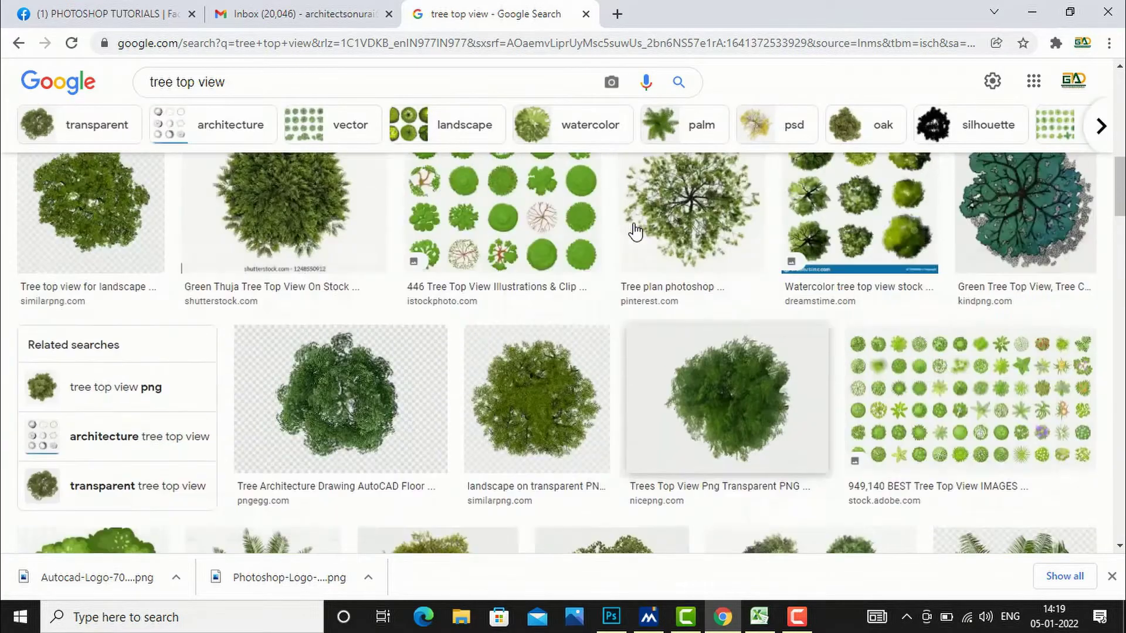
{"action": "scroll", "coordinate": [636, 232], "scroll_direction": "up", "scroll_amount": 10}
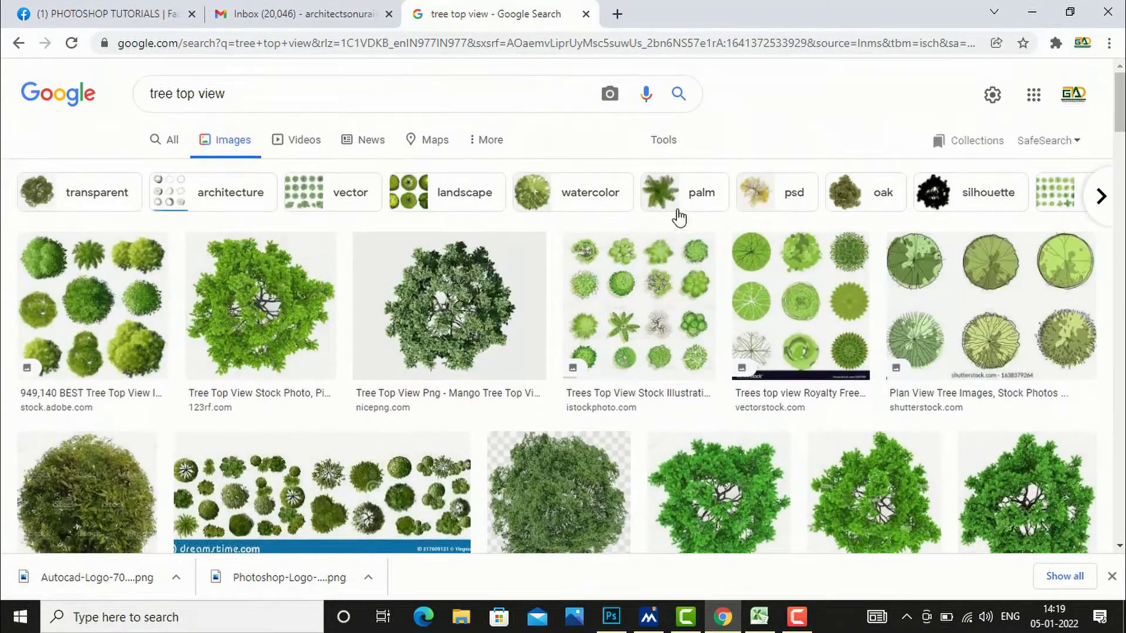
{"action": "left_click", "coordinate": [684, 201]}
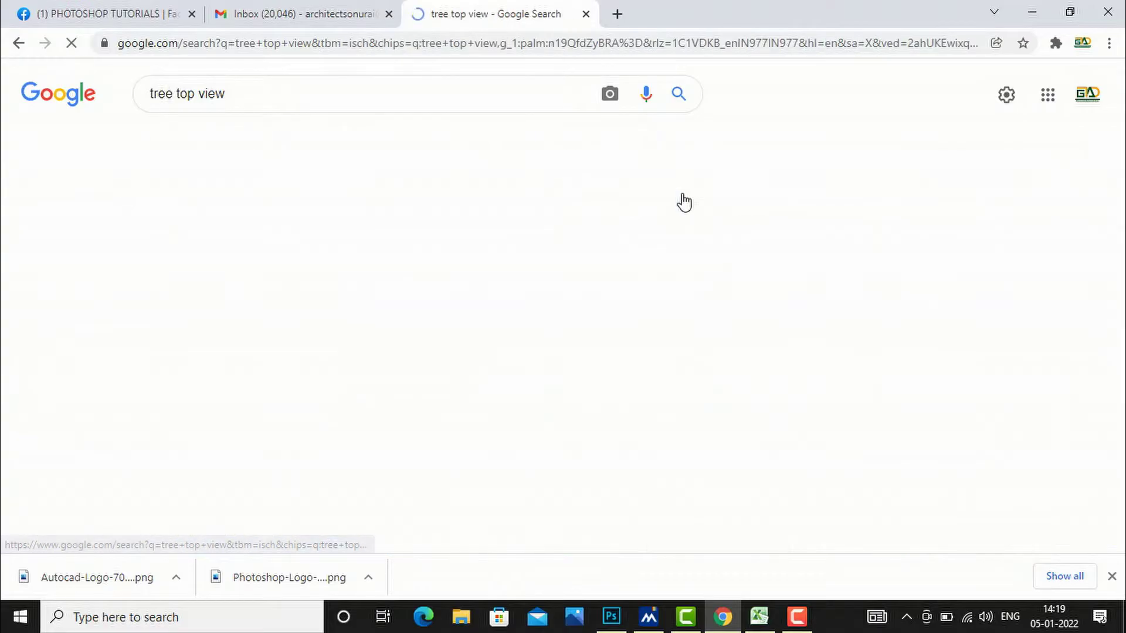
{"action": "scroll", "coordinate": [684, 201], "scroll_direction": "down", "scroll_amount": 3}
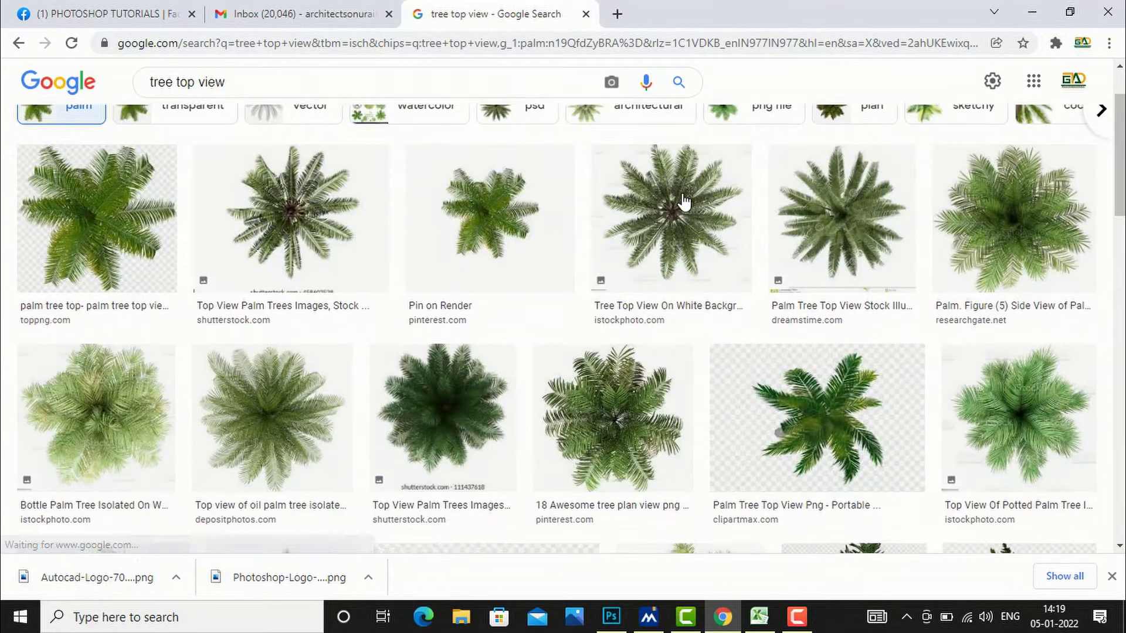
{"action": "scroll", "coordinate": [684, 201], "scroll_direction": "up", "scroll_amount": 3}
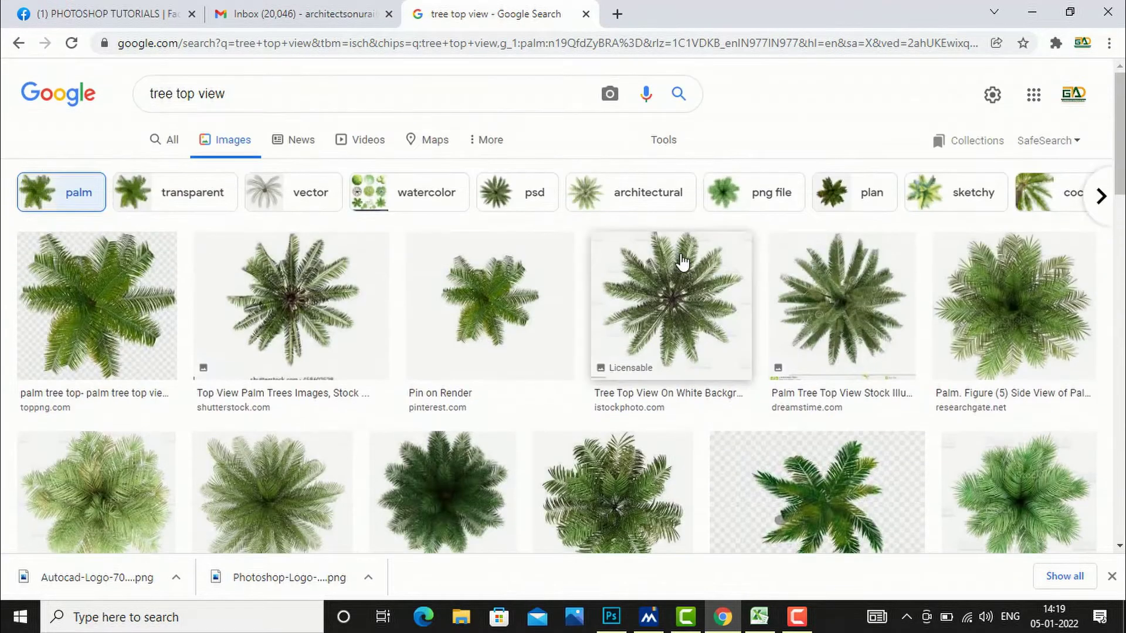
{"action": "scroll", "coordinate": [677, 288], "scroll_direction": "down", "scroll_amount": 4}
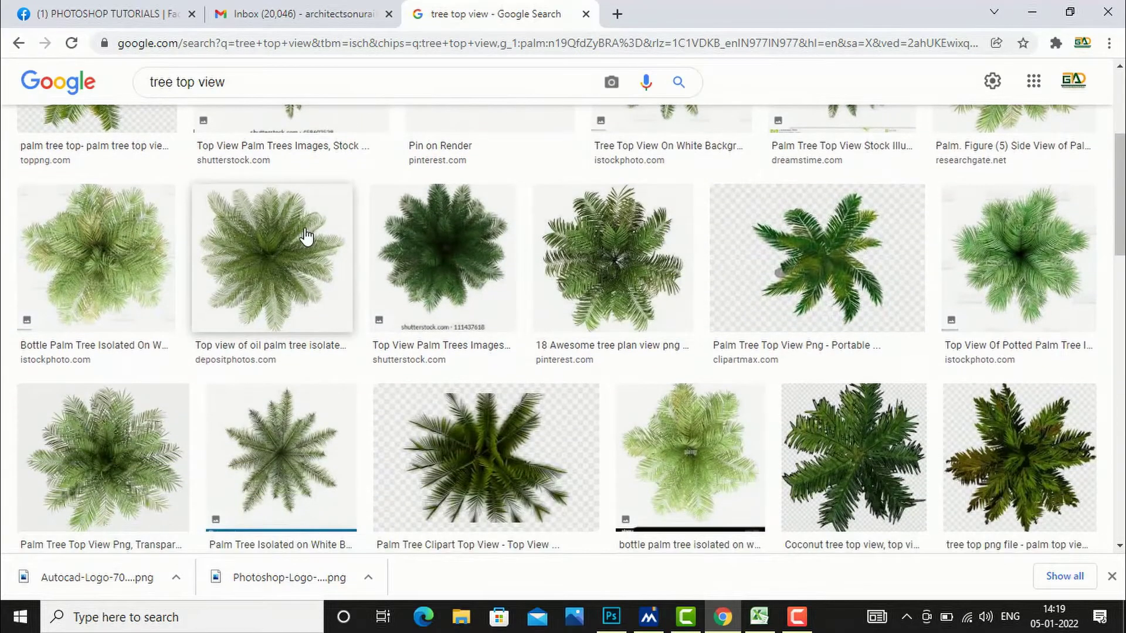
{"action": "left_click", "coordinate": [306, 236]}
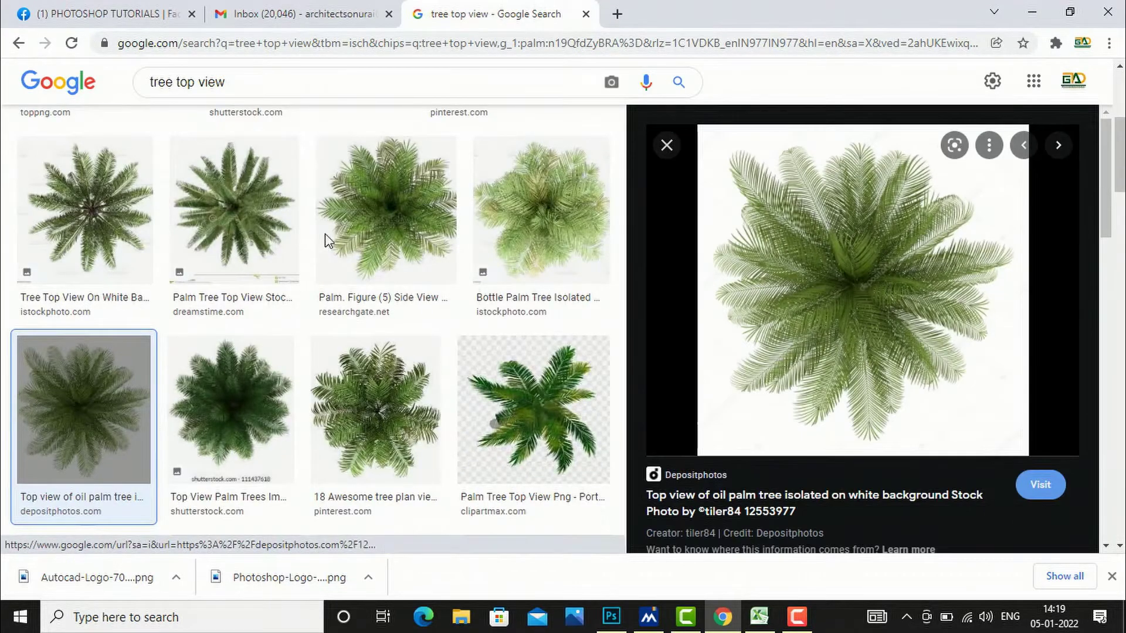
Save the oil palm top-view image into the texture folder as a JPG.
{"action": "right_click", "coordinate": [858, 254]}
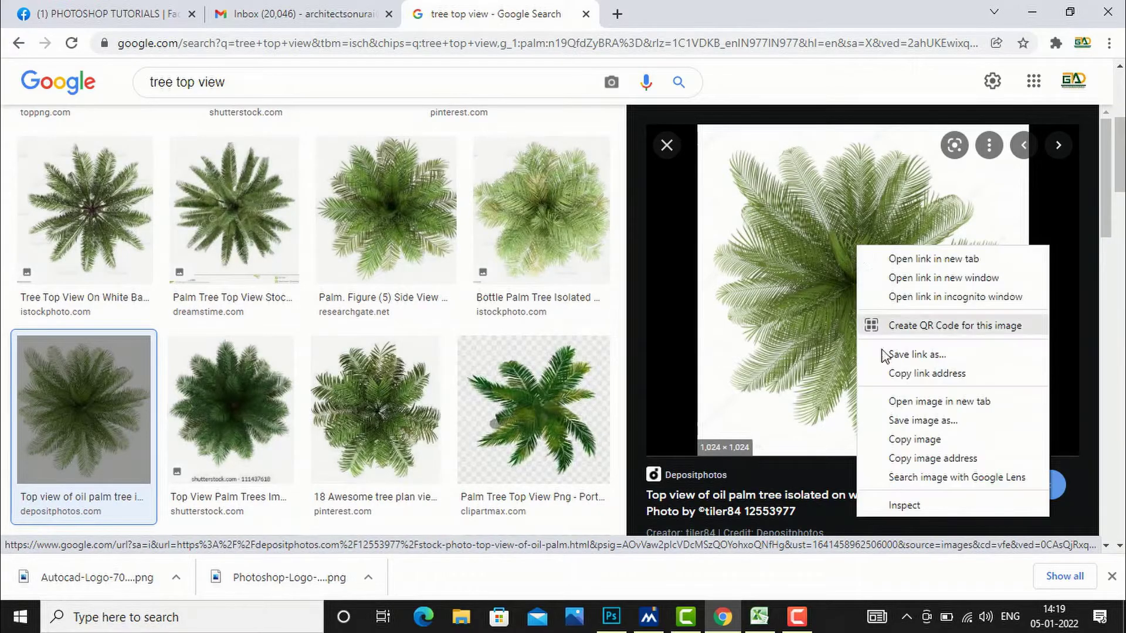
{"action": "left_click", "coordinate": [911, 418]}
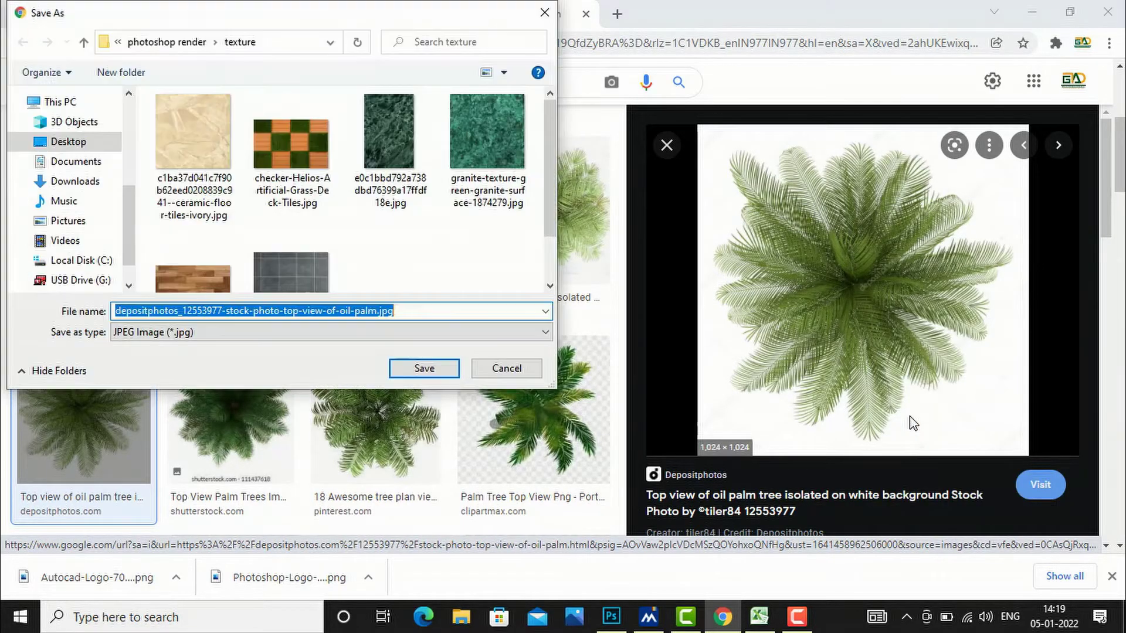
{"action": "left_click", "coordinate": [424, 370]}
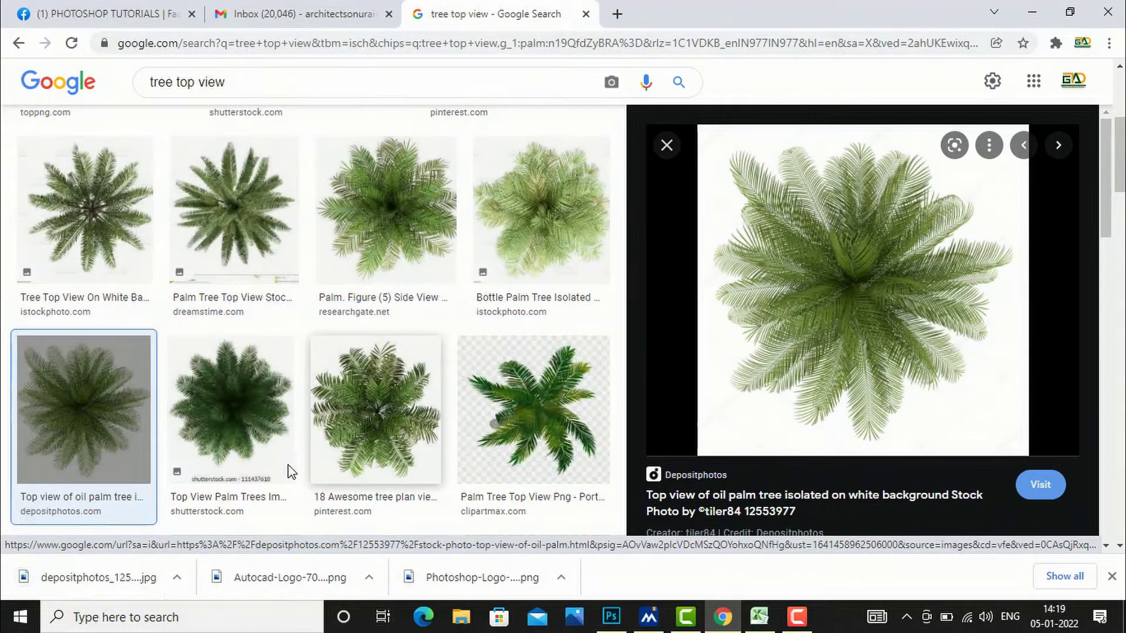
{"action": "left_click", "coordinate": [176, 579]}
Open the downloaded oil palm JPG from its folder with Adobe Photoshop CC 2019.
{"action": "left_click", "coordinate": [204, 521]}
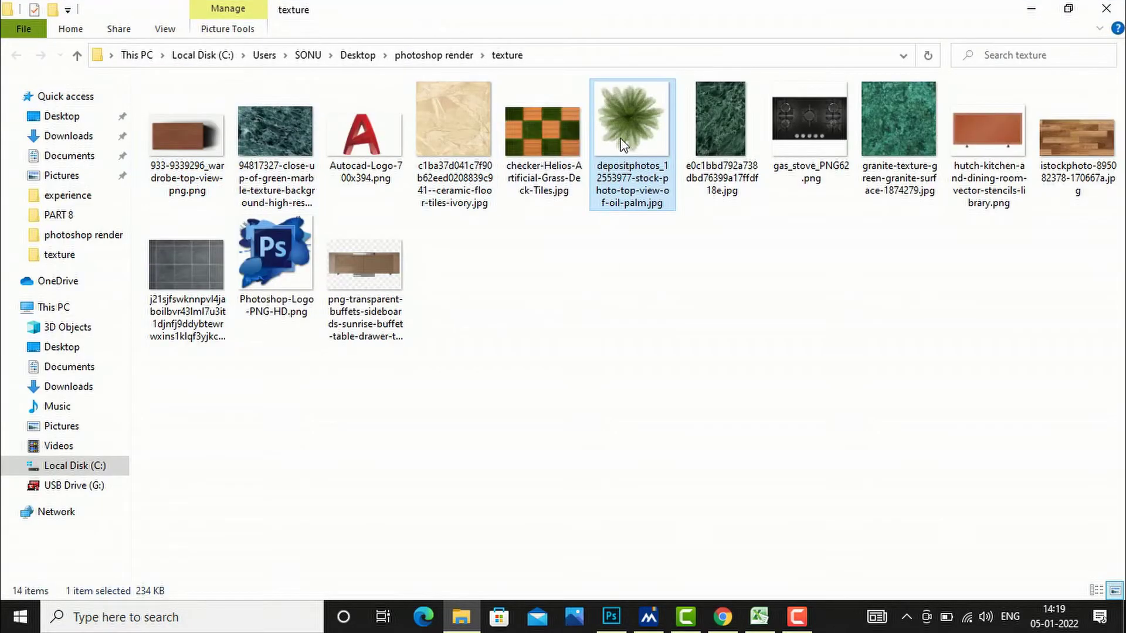
{"action": "right_click", "coordinate": [623, 144]}
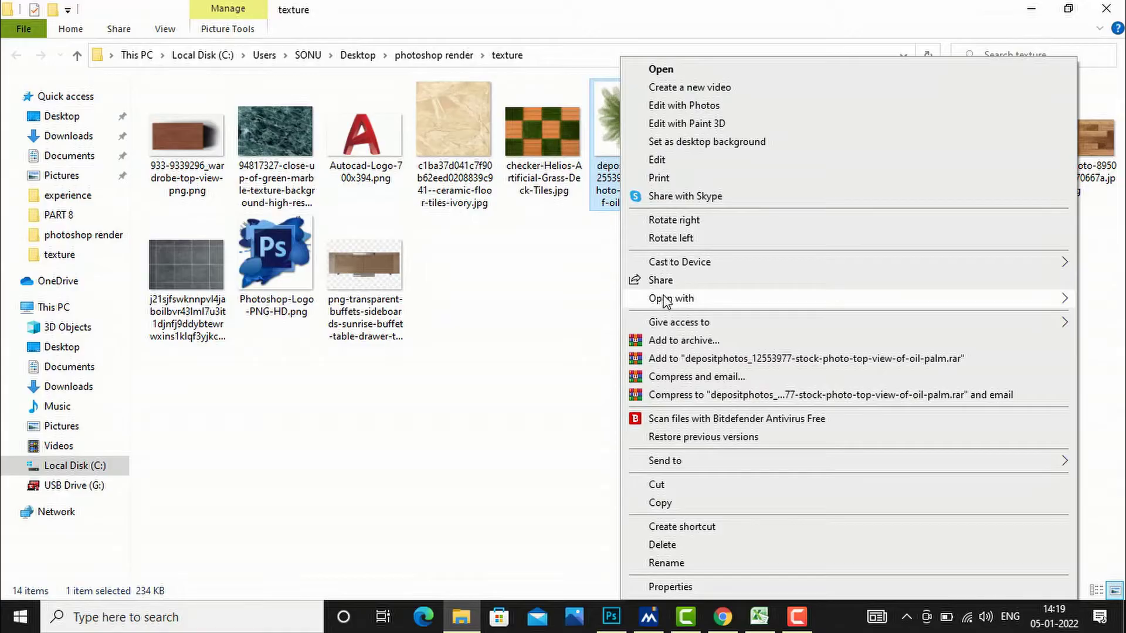
{"action": "mouse_move", "coordinate": [666, 301]}
{"action": "left_click", "coordinate": [512, 299]}
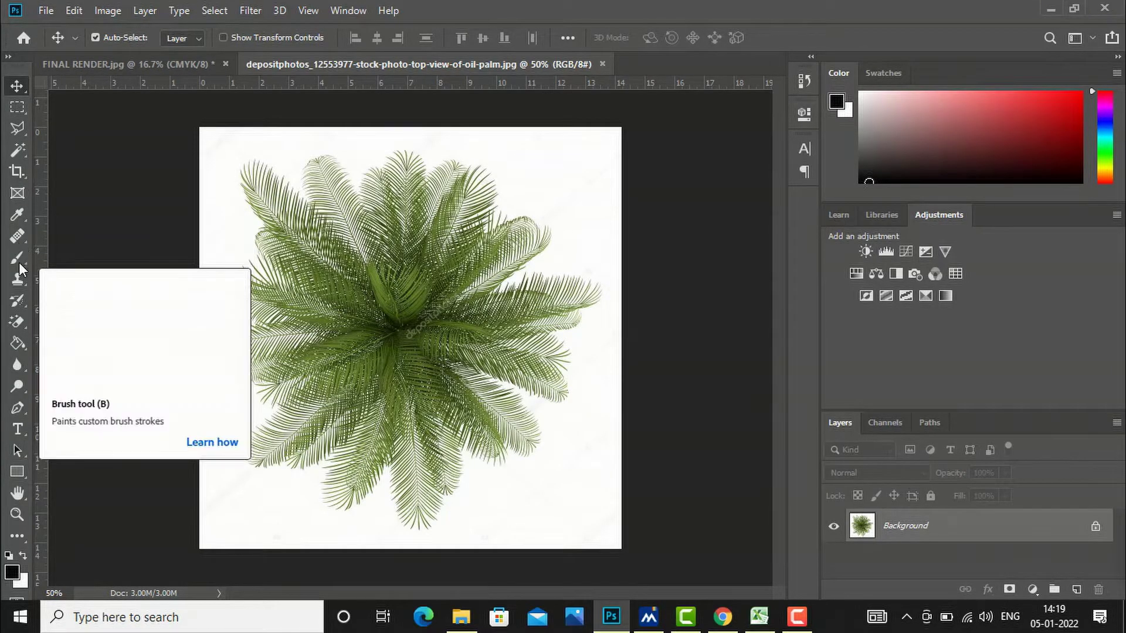
Erase the palm's white background with the Magic Eraser and drag the palm into FINAL RENDER.jpg.
{"action": "left_click", "coordinate": [20, 319]}
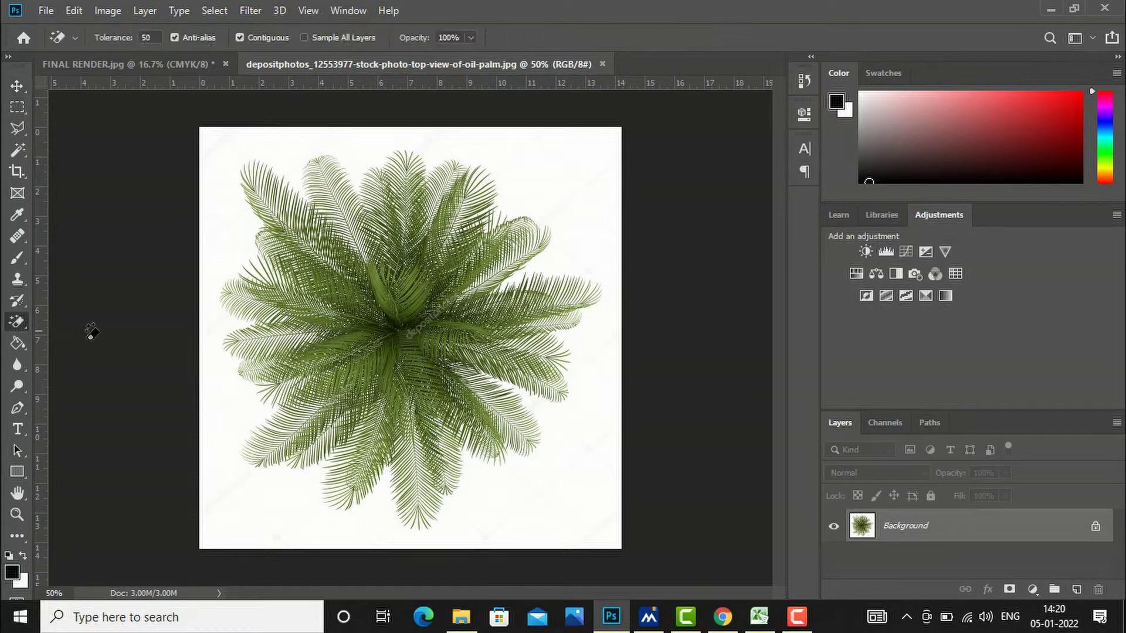
{"action": "left_click", "coordinate": [220, 391]}
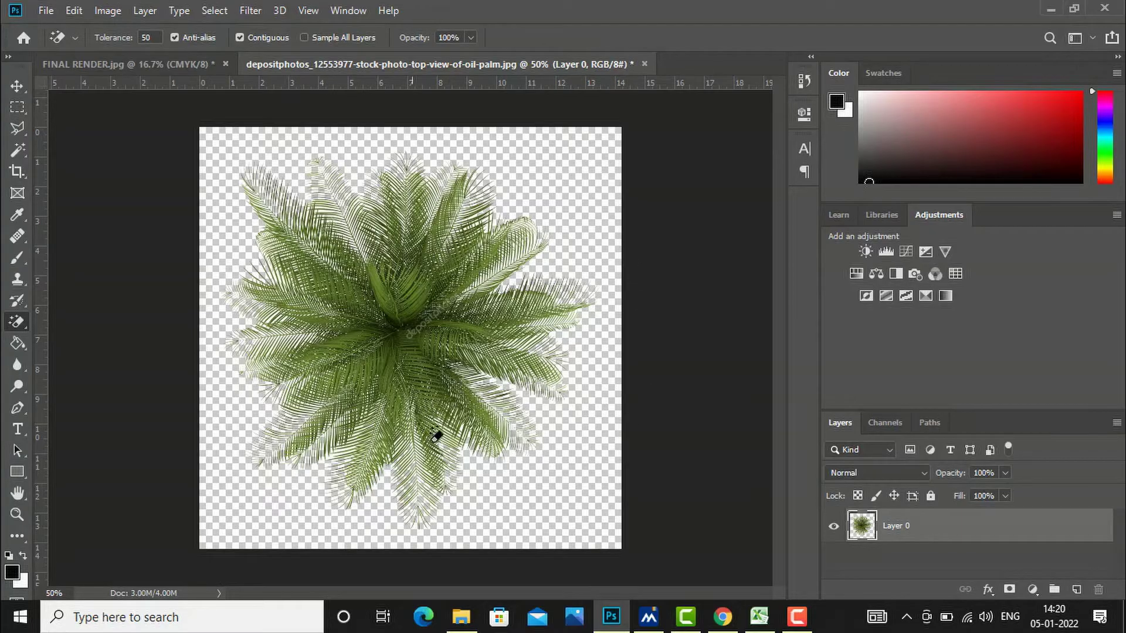
{"action": "left_click", "coordinate": [15, 86]}
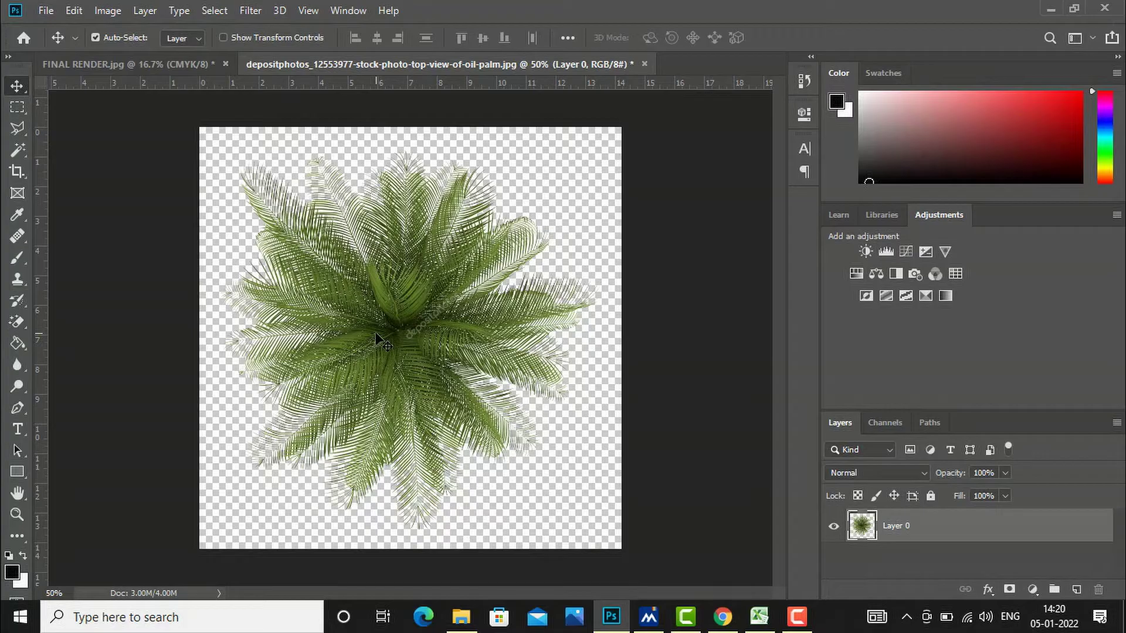
{"action": "left_click_drag", "start_coordinate": [376, 334], "coordinate": [276, 234]}
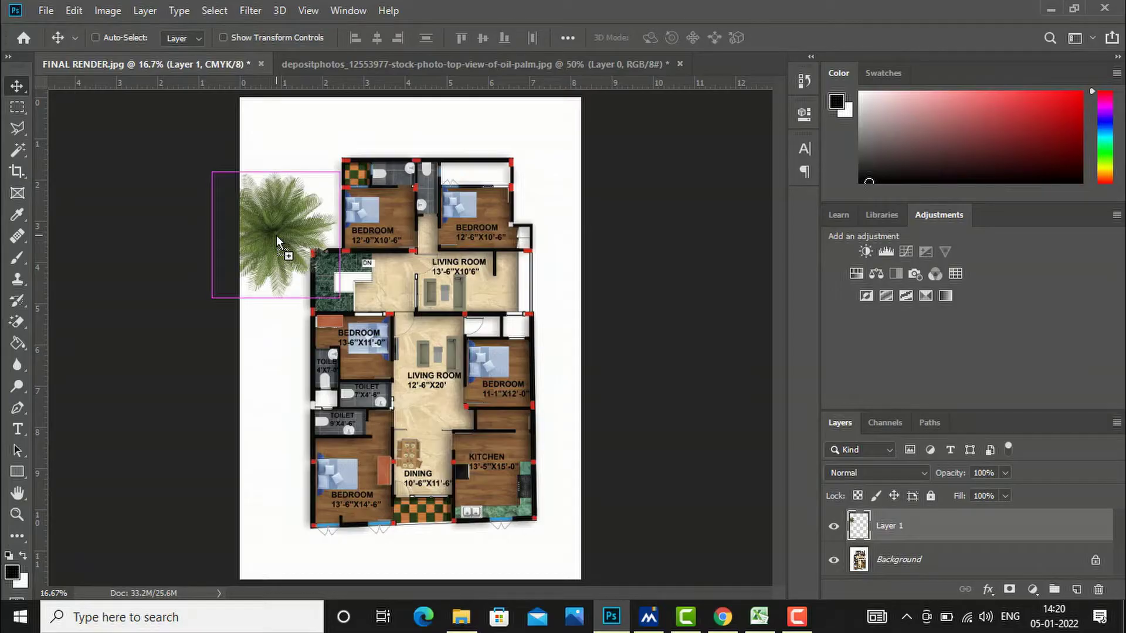
Scale the palm to about 40% and place it outside the lower-left bedroom corner.
{"action": "key", "text": "ctrl+t"}
{"action": "left_click_drag", "start_coordinate": [337, 294], "coordinate": [301, 260]}
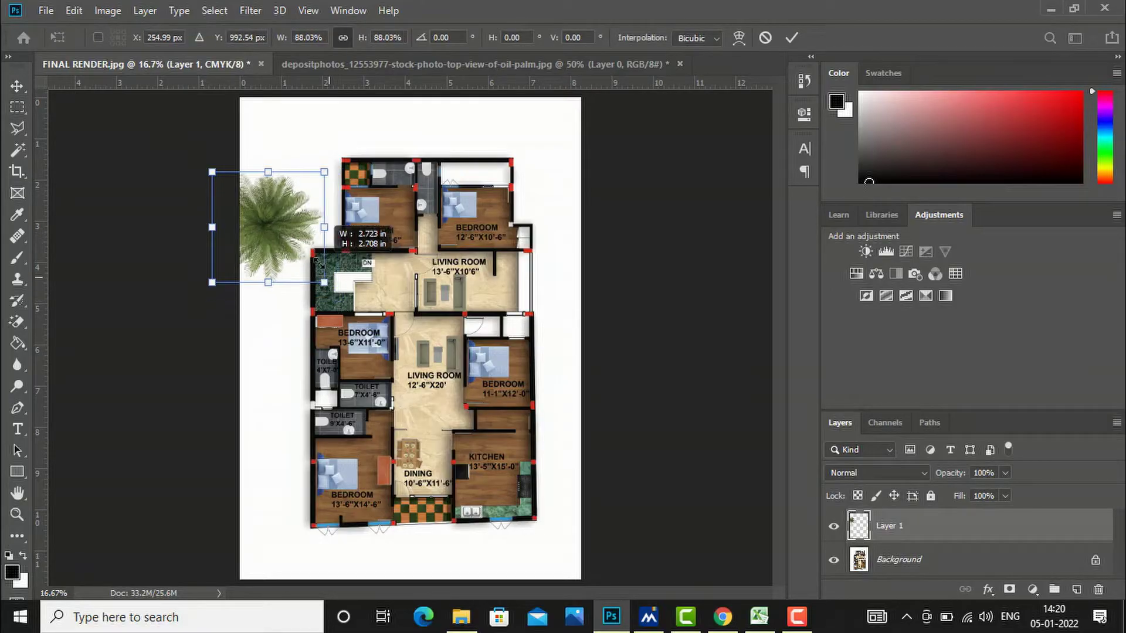
{"action": "left_click_drag", "start_coordinate": [231, 181], "coordinate": [265, 164]}
{"action": "left_click_drag", "start_coordinate": [265, 224], "coordinate": [287, 500]}
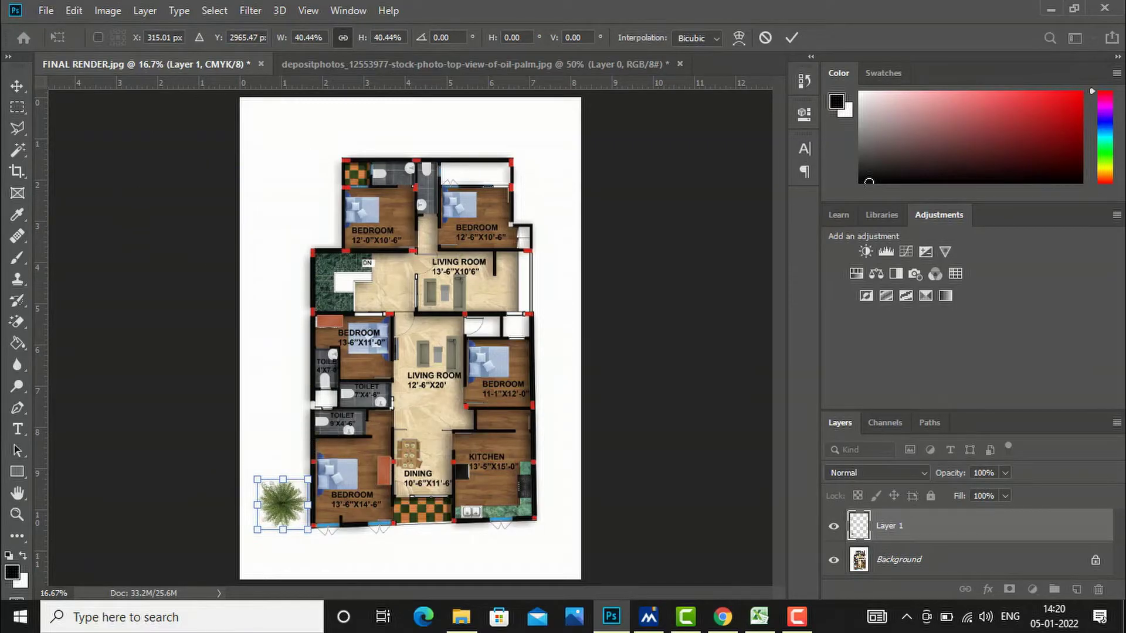
{"action": "left_click", "coordinate": [22, 87]}
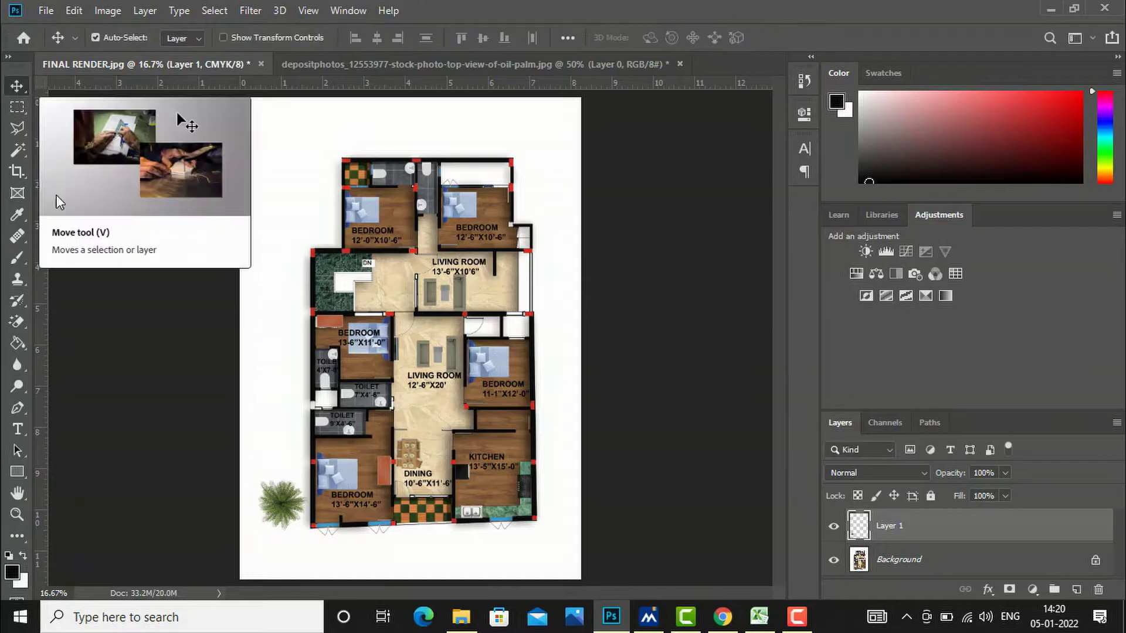
{"action": "right_click", "coordinate": [867, 532]}
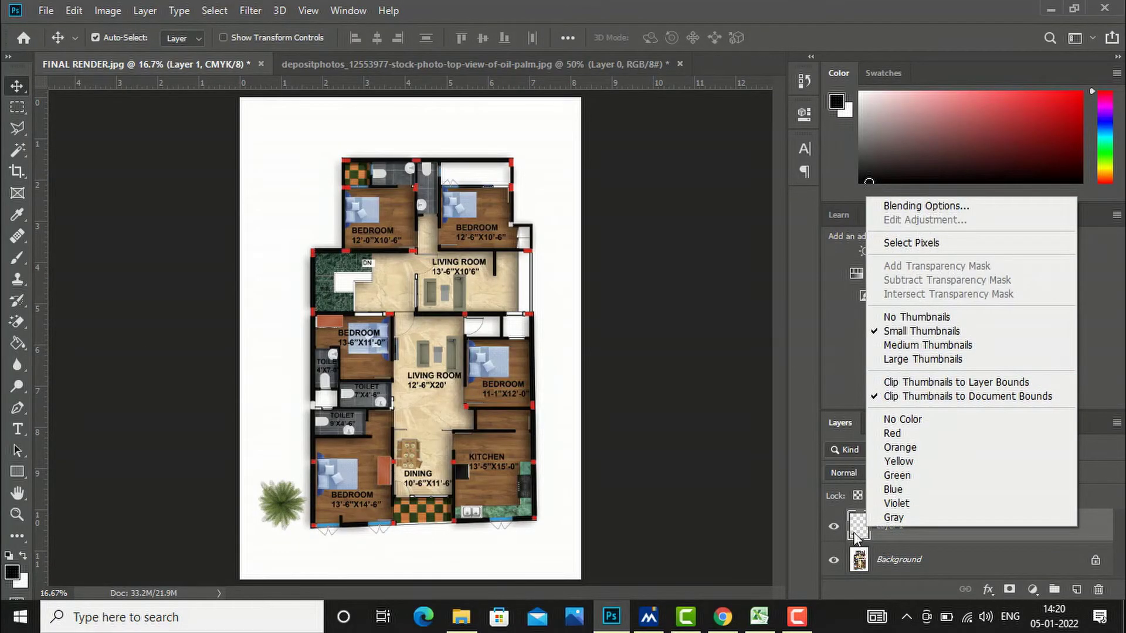
Give the palm's Layer 1 a tight drop shadow with size reduced to 3 px.
{"action": "left_click", "coordinate": [891, 202]}
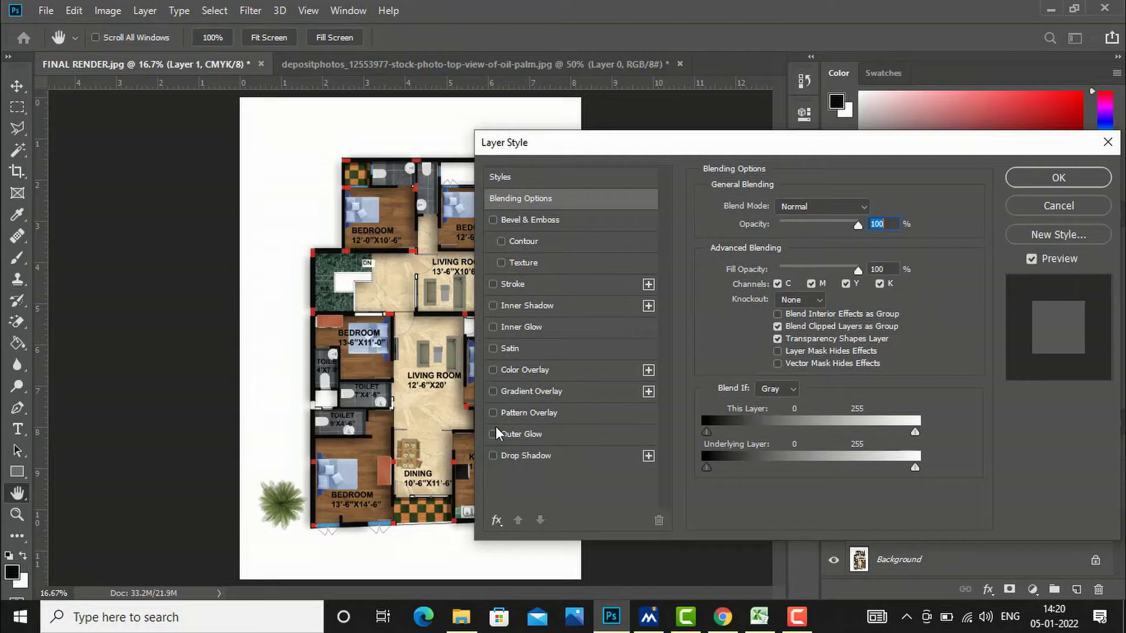
{"action": "left_click", "coordinate": [494, 457]}
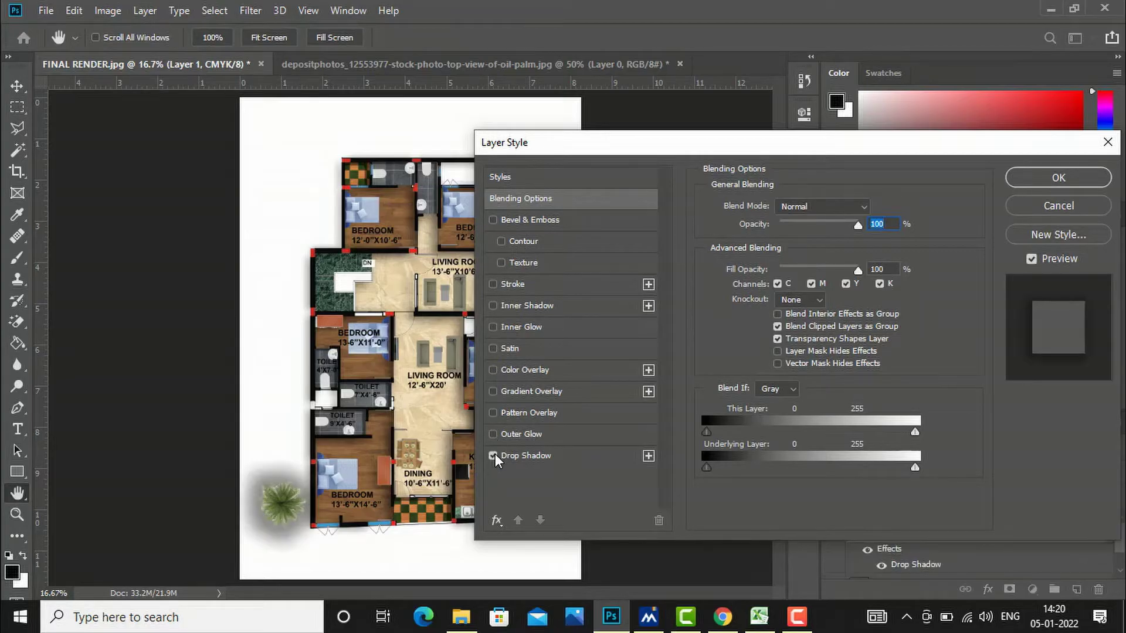
{"action": "left_click", "coordinate": [509, 457]}
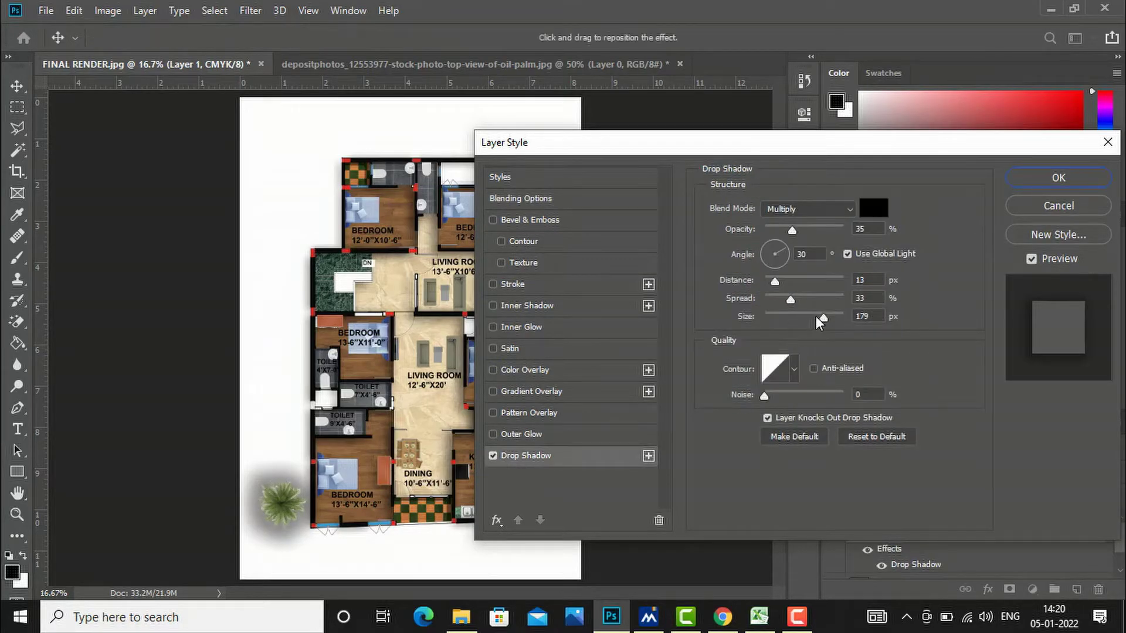
{"action": "left_click_drag", "start_coordinate": [822, 316], "coordinate": [768, 317]}
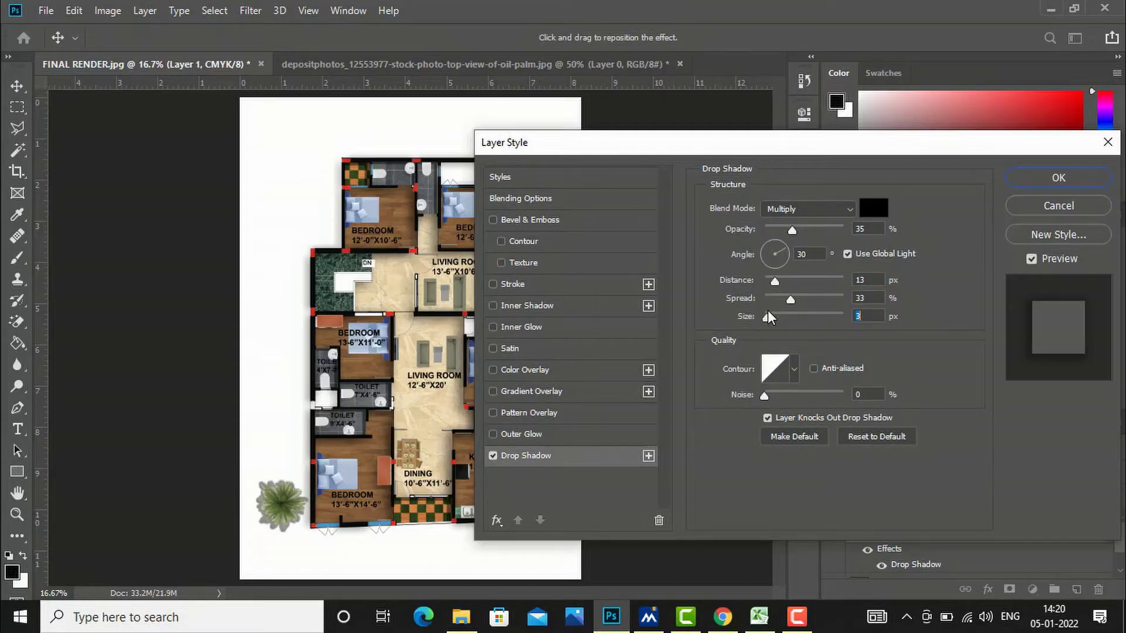
{"action": "left_click", "coordinate": [1066, 173]}
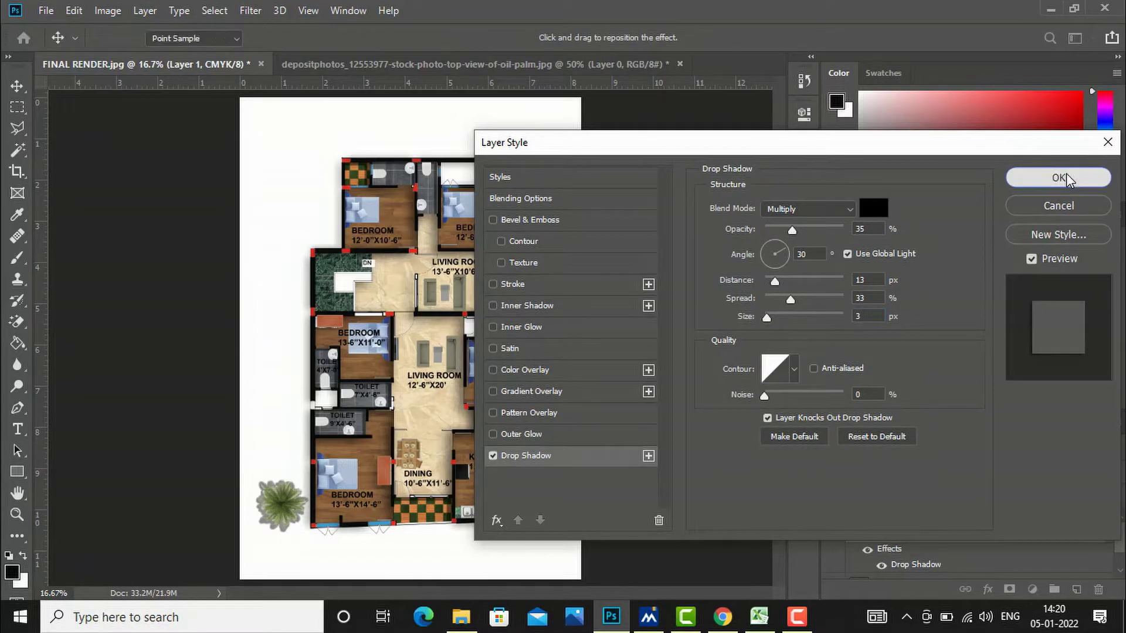
Replace the image search with 'tree plan real' and run it.
{"action": "left_click", "coordinate": [723, 617]}
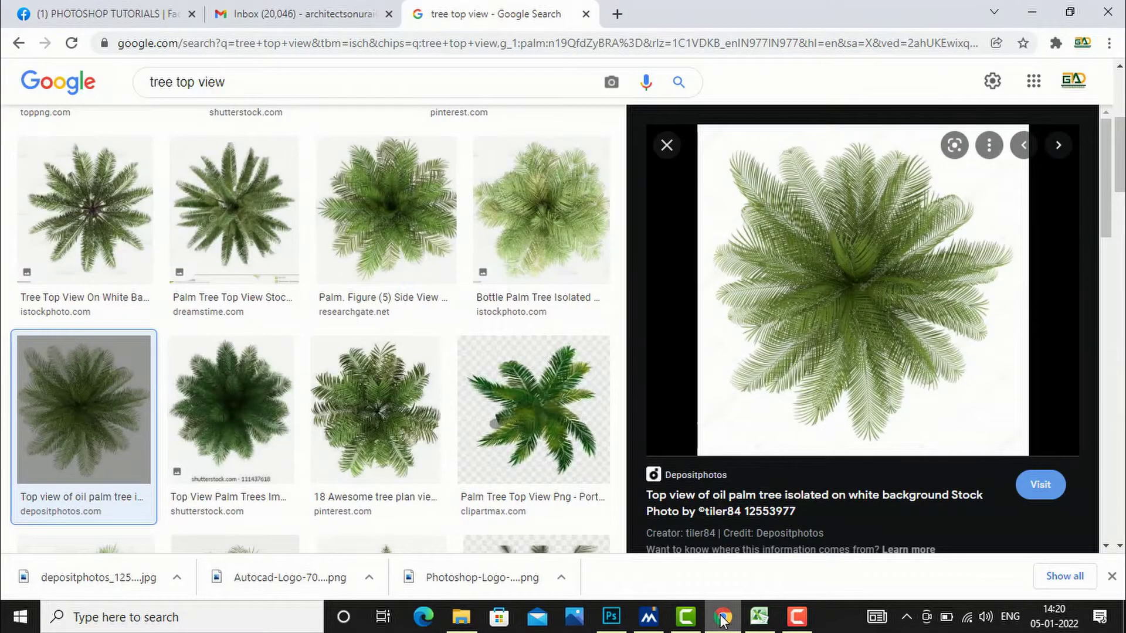
{"action": "left_click", "coordinate": [667, 145]}
{"action": "scroll", "coordinate": [469, 209], "scroll_direction": "up", "scroll_amount": 5}
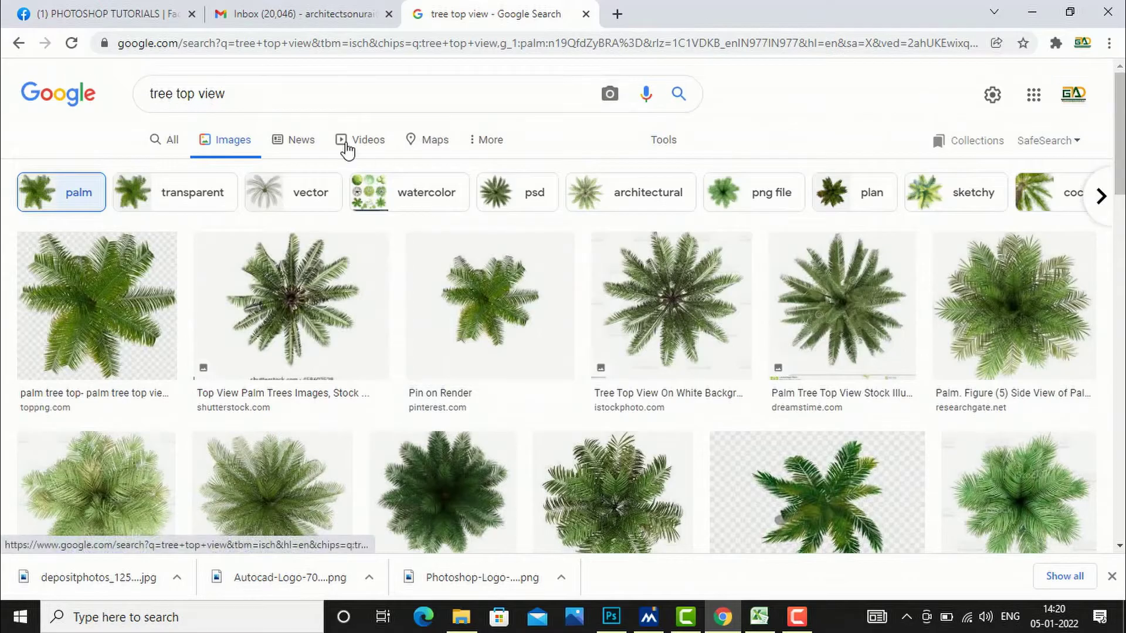
{"action": "triple_click", "coordinate": [214, 90]}
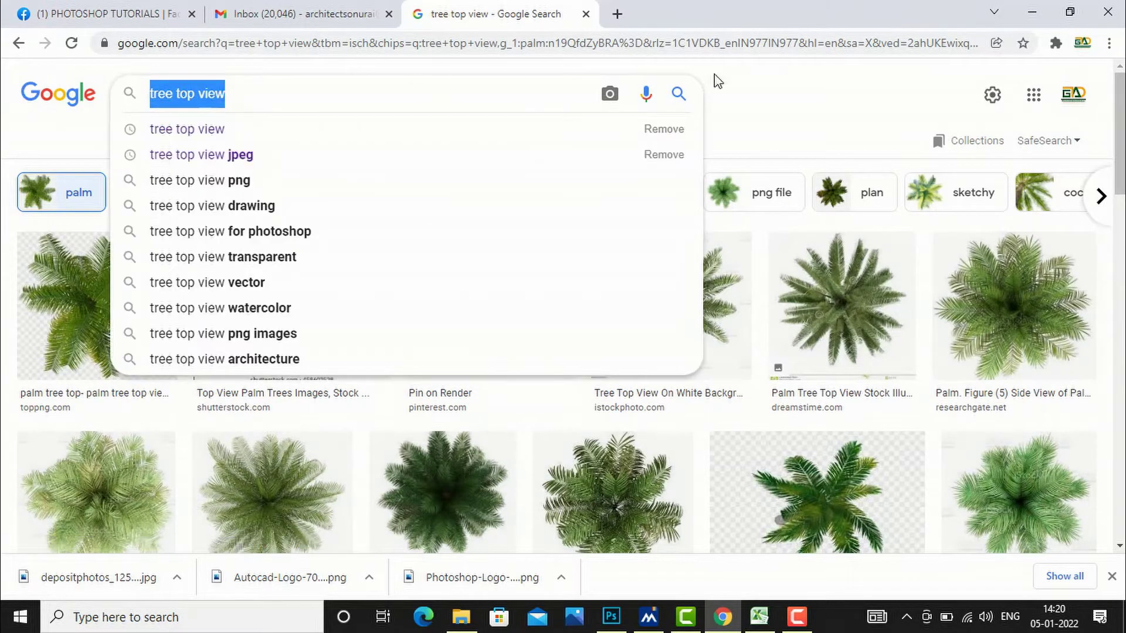
{"action": "left_click", "coordinate": [797, 97]}
{"action": "triple_click", "coordinate": [389, 91]}
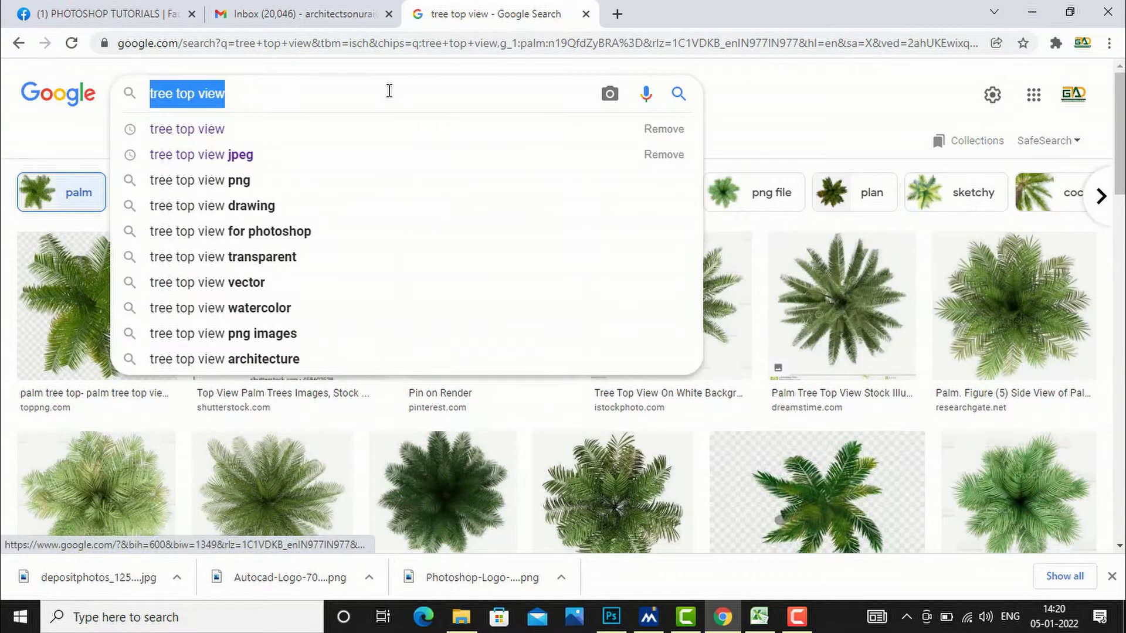
{"action": "type", "text": "tre"}
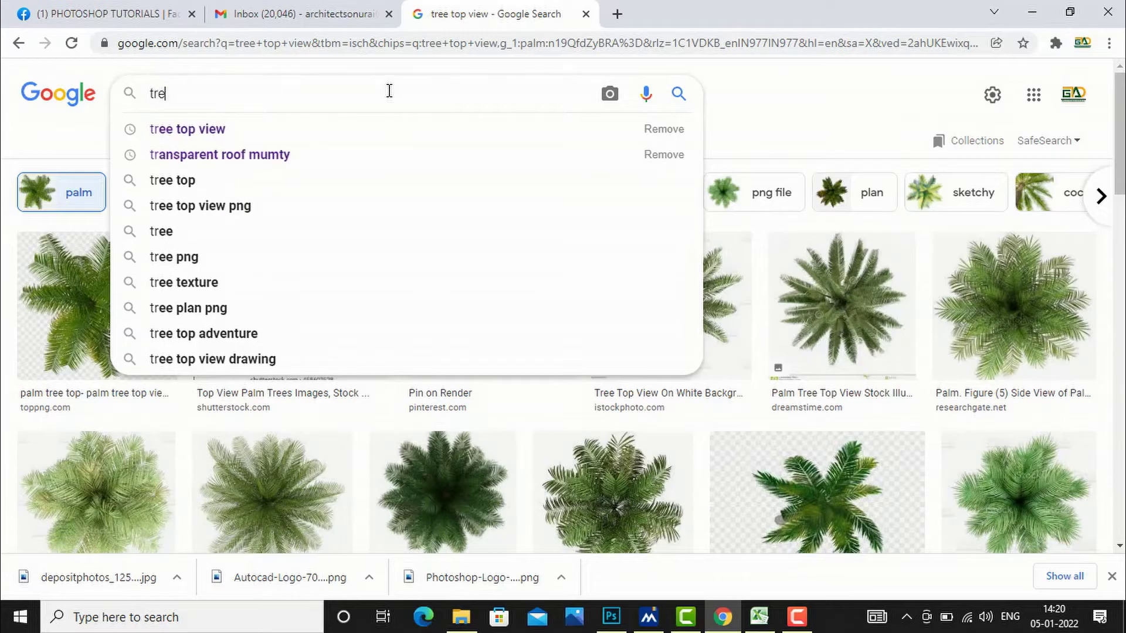
{"action": "type", "text": "e plan "}
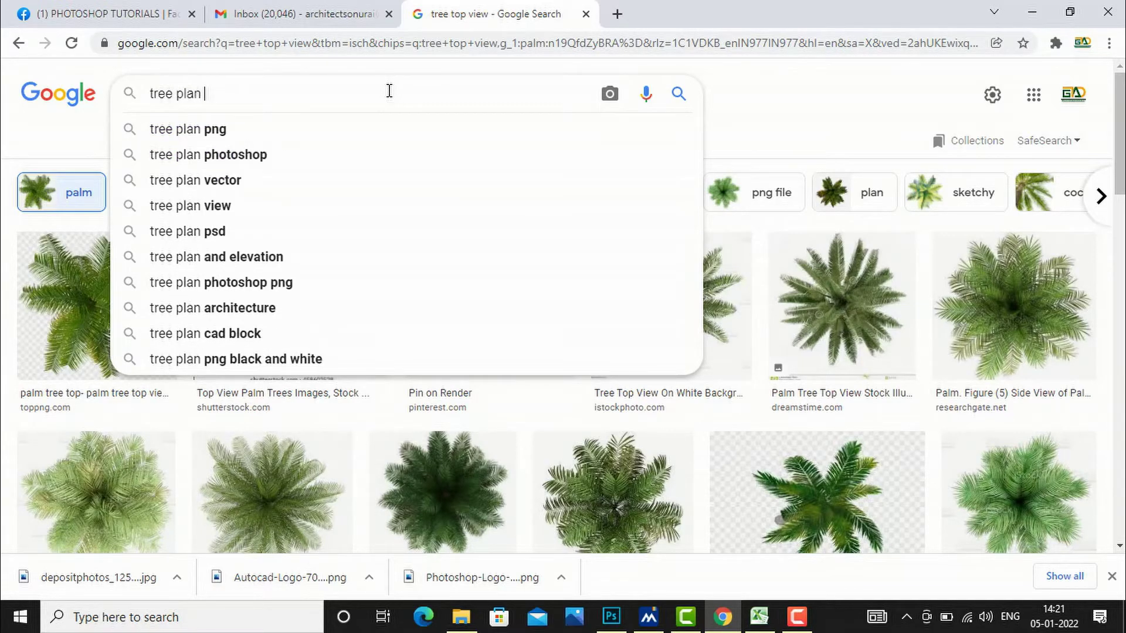
{"action": "type", "text": "real"}
{"action": "key", "text": "Return"}
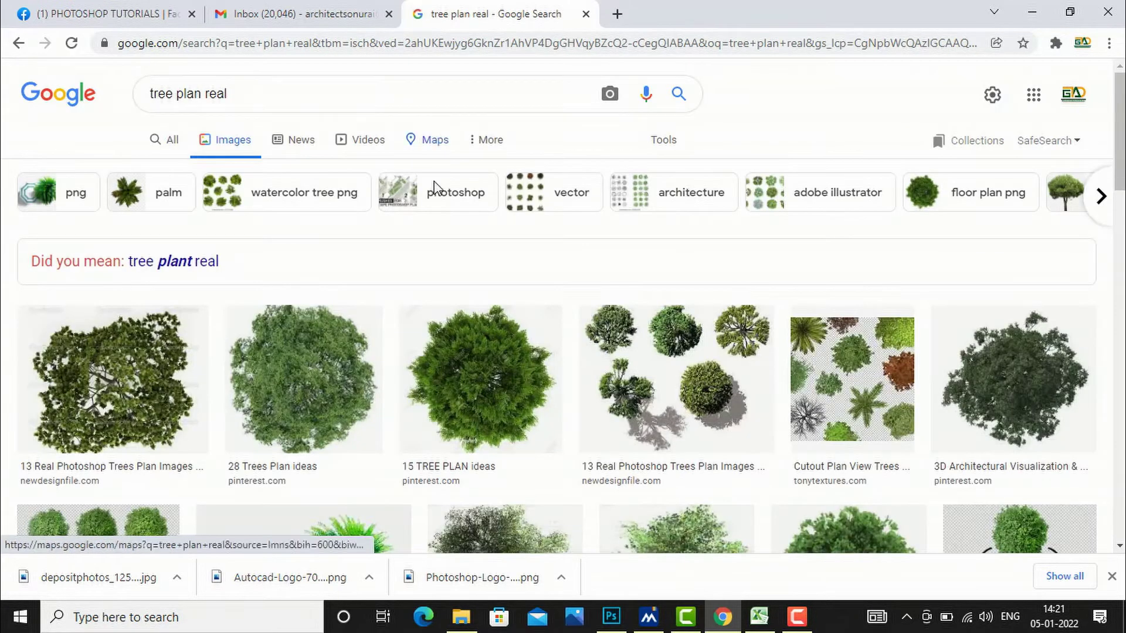
Preview a realistic top-view beech tree and save it into the texture folder.
{"action": "scroll", "coordinate": [505, 271], "scroll_direction": "down", "scroll_amount": 2}
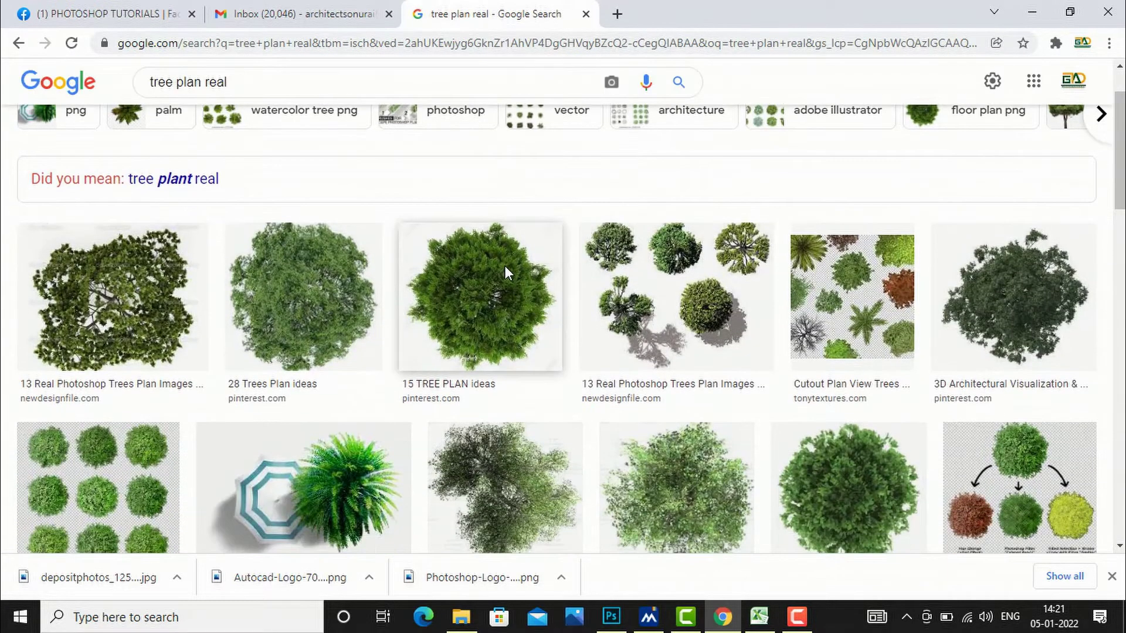
{"action": "left_click", "coordinate": [151, 296]}
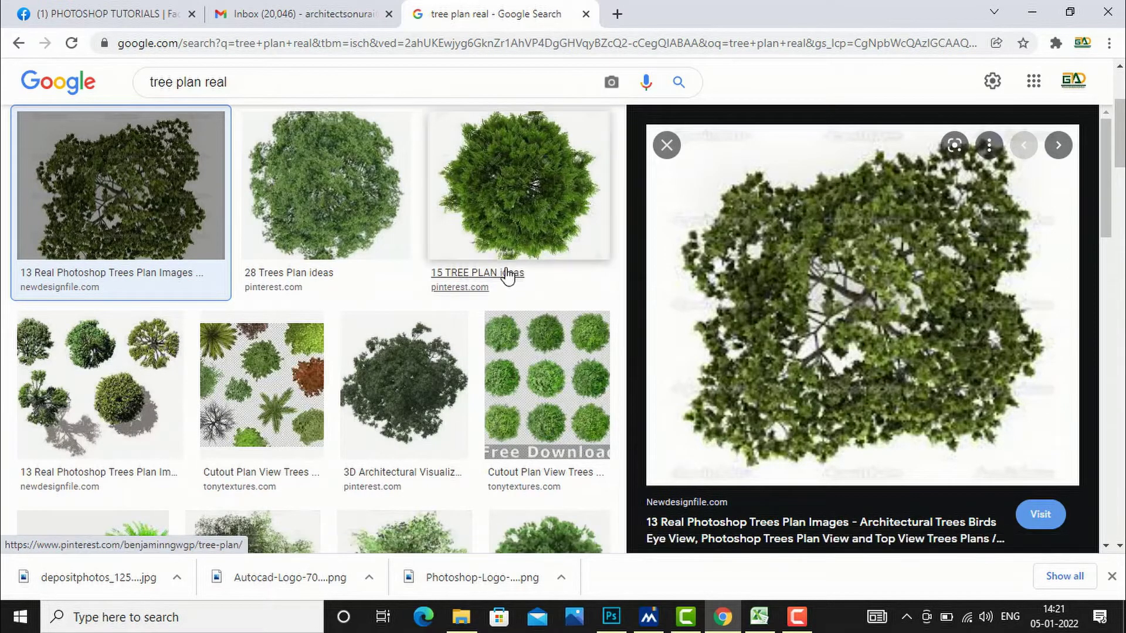
{"action": "scroll", "coordinate": [510, 272], "scroll_direction": "down", "scroll_amount": 1}
{"action": "scroll", "coordinate": [976, 327], "scroll_direction": "down", "scroll_amount": 6}
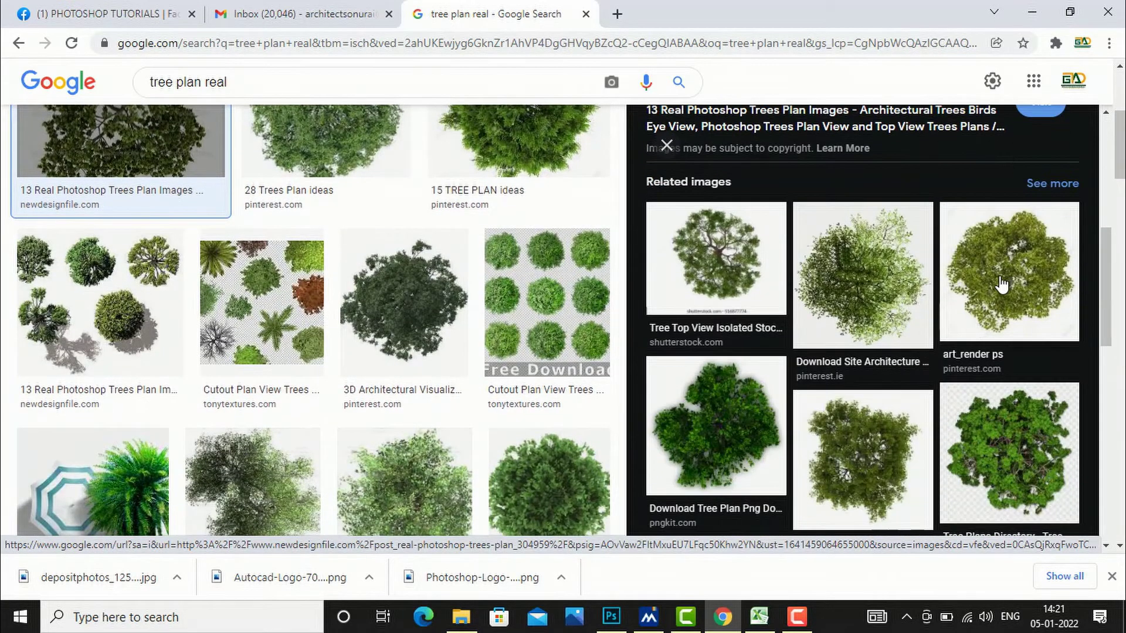
{"action": "left_click", "coordinate": [993, 299]}
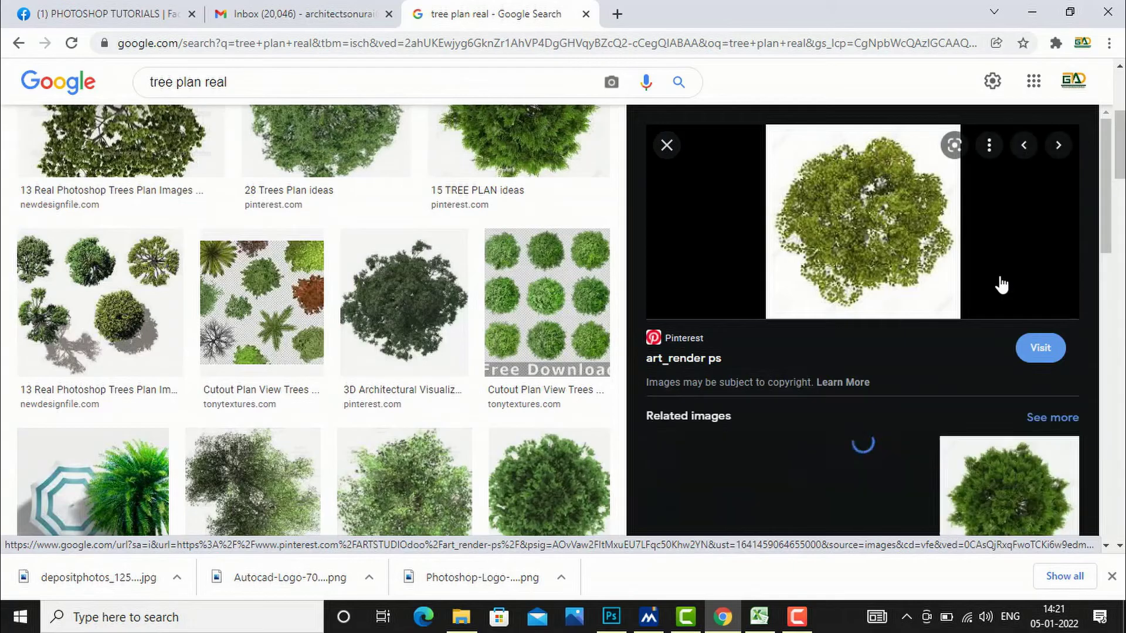
{"action": "right_click", "coordinate": [842, 234]}
{"action": "left_click", "coordinate": [906, 399]}
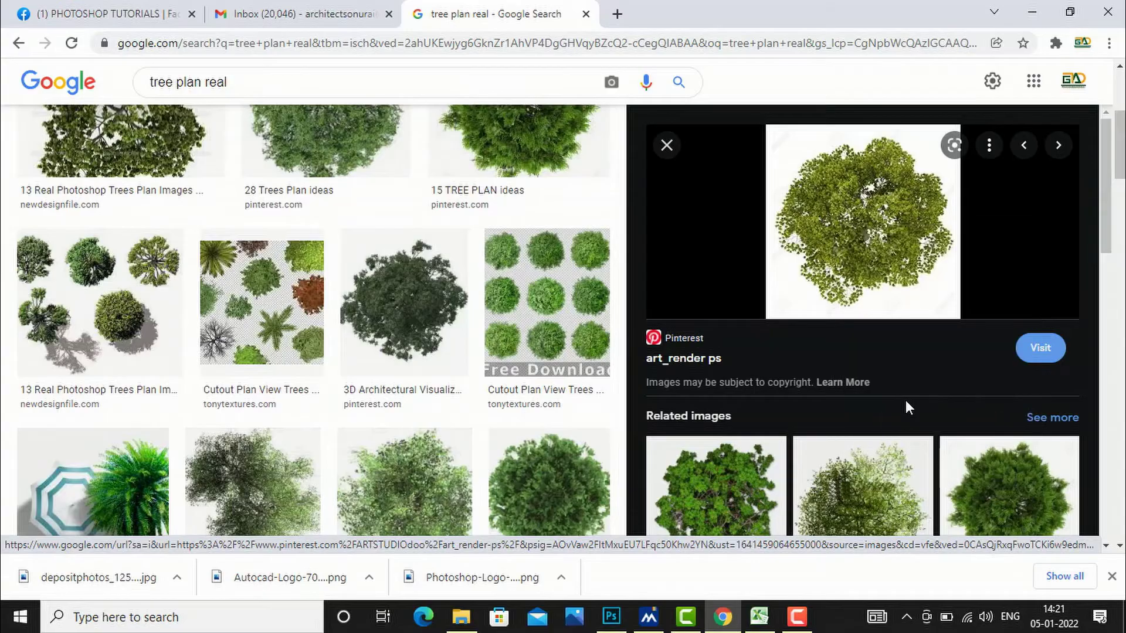
{"action": "left_click", "coordinate": [450, 370]}
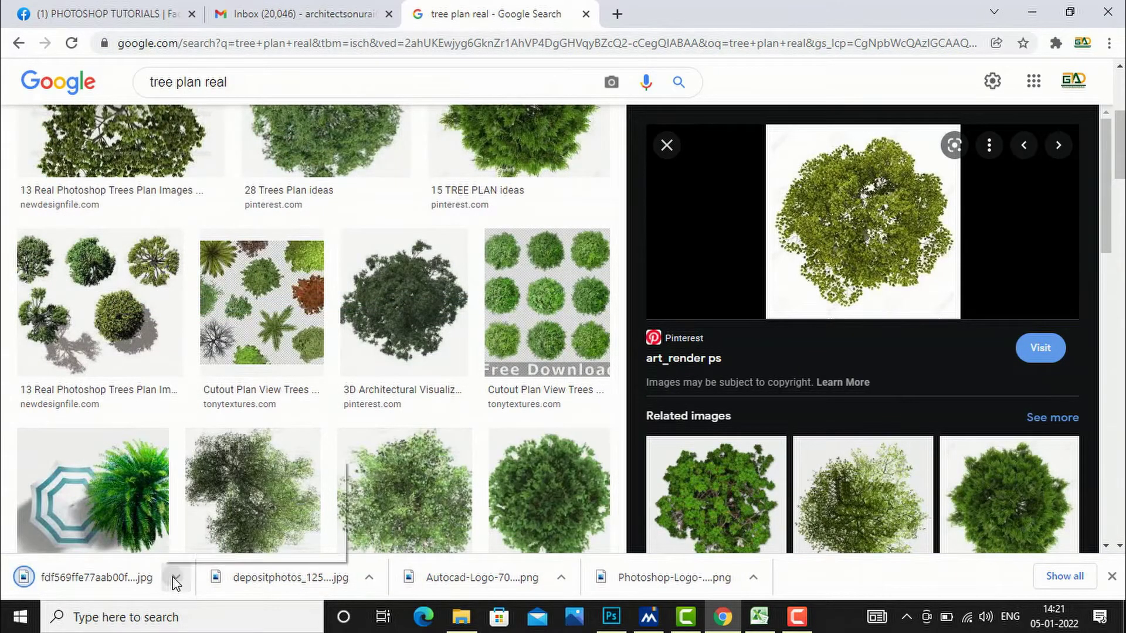
Open the downloaded beech-tree JPG from its folder in Photoshop.
{"action": "left_click", "coordinate": [176, 579]}
{"action": "left_click", "coordinate": [224, 520]}
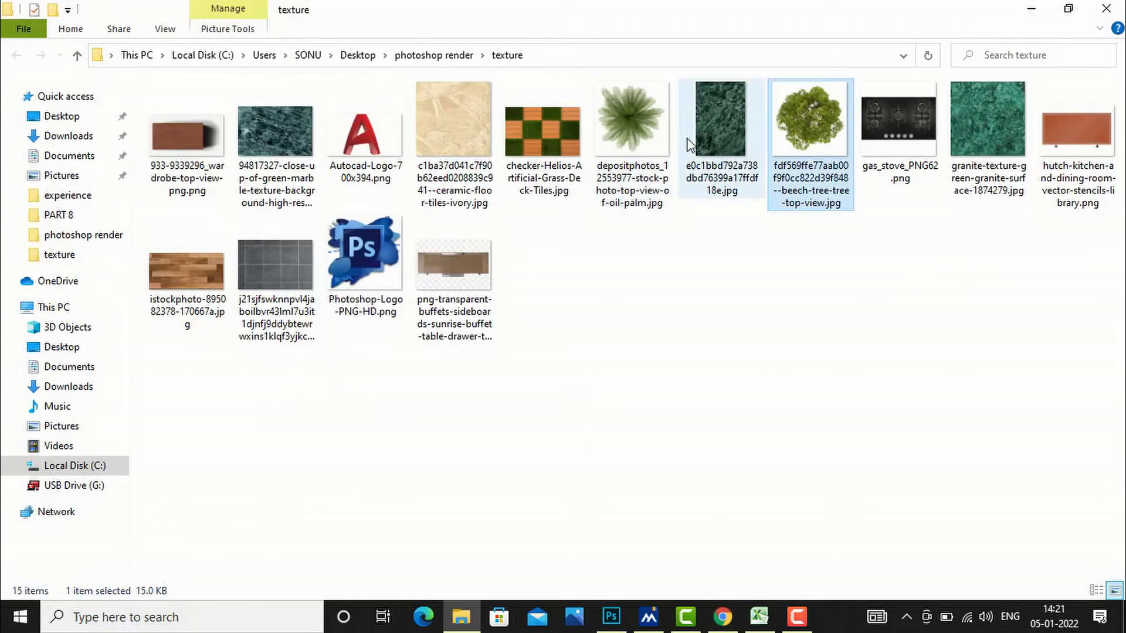
{"action": "right_click", "coordinate": [822, 128]}
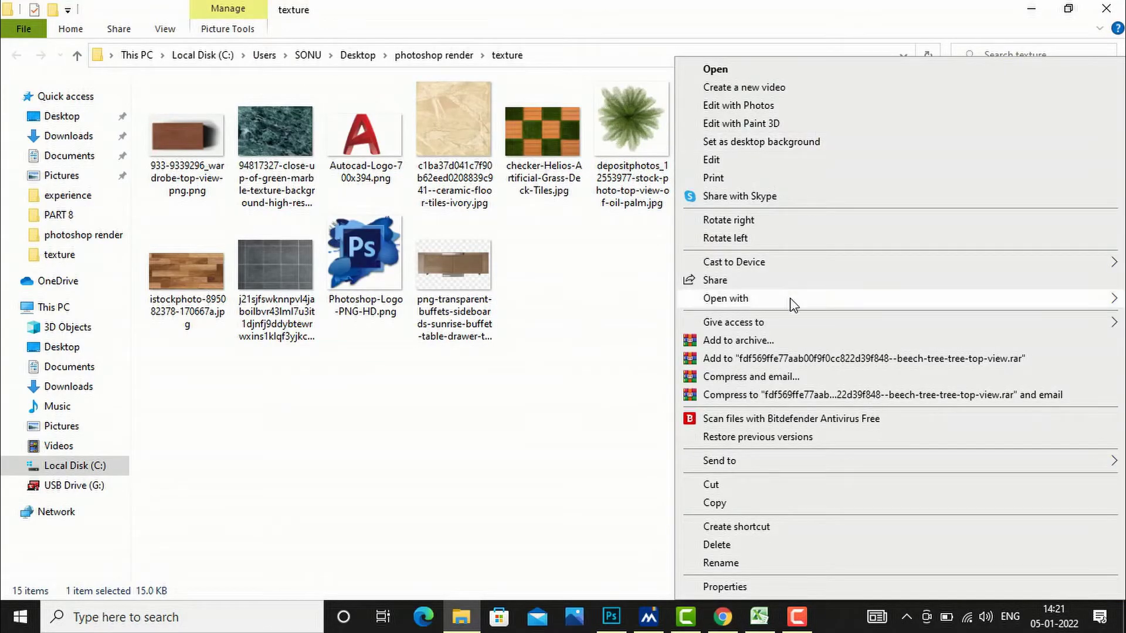
{"action": "mouse_move", "coordinate": [786, 299]}
{"action": "left_click", "coordinate": [585, 300]}
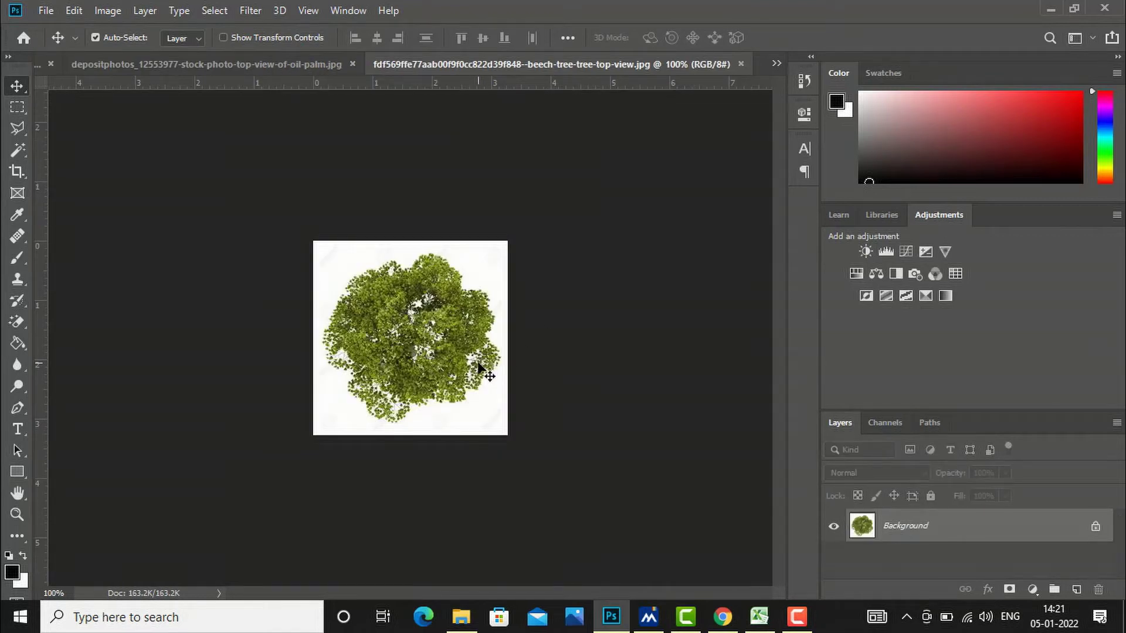
Zoom into the beech tree image and pick the Magic Wand tool.
{"action": "scroll", "coordinate": [473, 368], "scroll_direction": "up", "scroll_amount": 5}
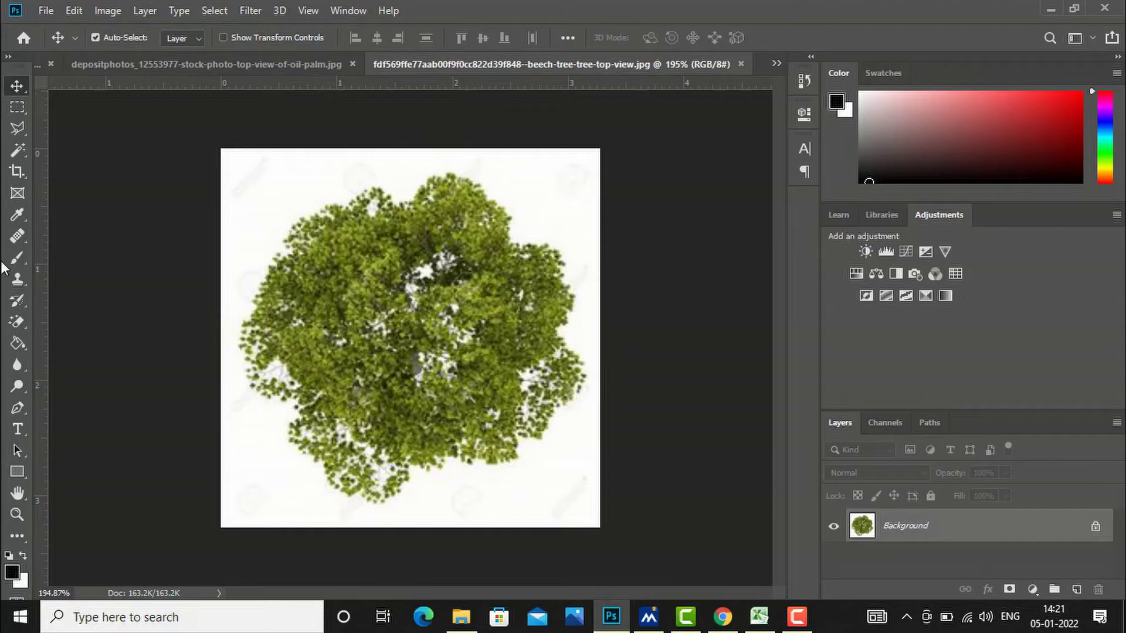
{"action": "left_click", "coordinate": [17, 151]}
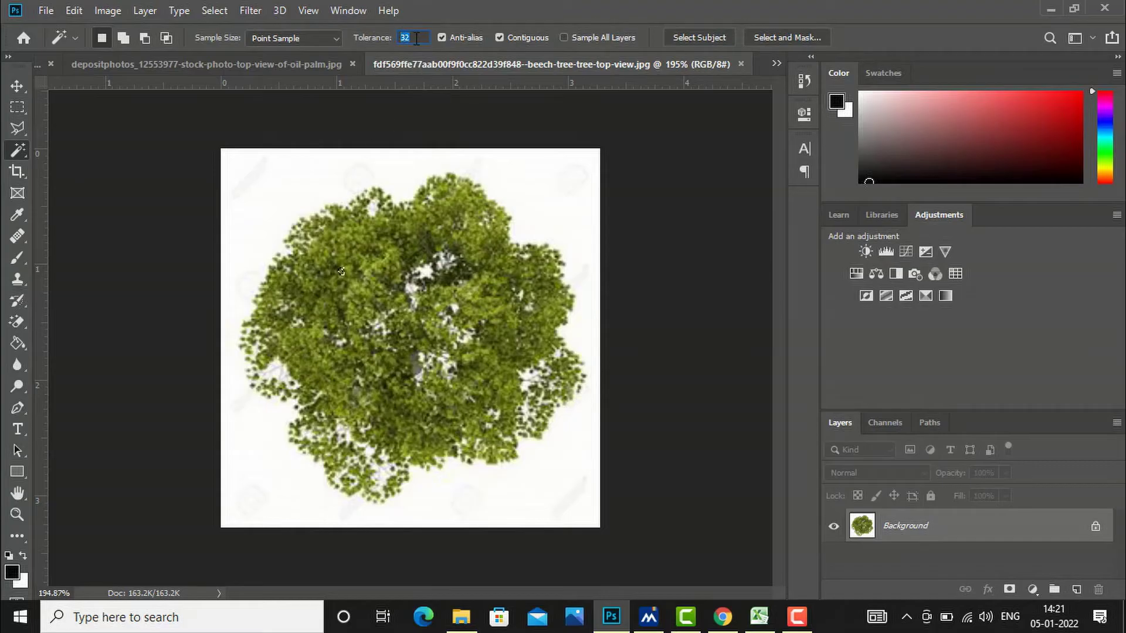
Magic Wand-select the beech foliage at tolerance 80, adding the lower leaves, and drag it toward the floor plan.
{"action": "left_click", "coordinate": [410, 234]}
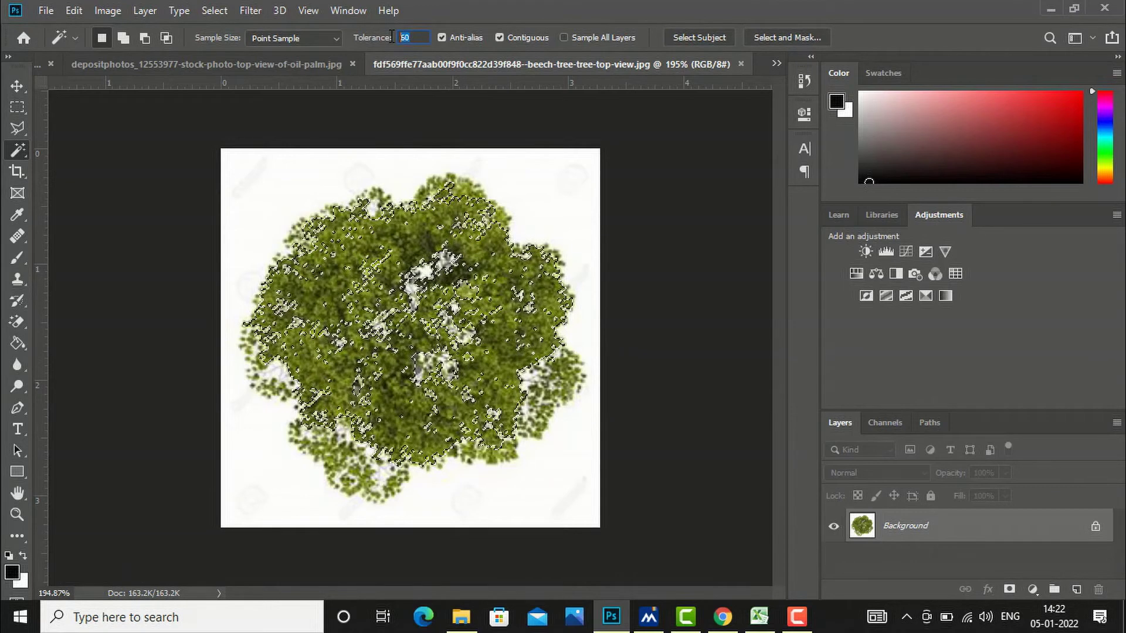
{"action": "type", "text": "80"}
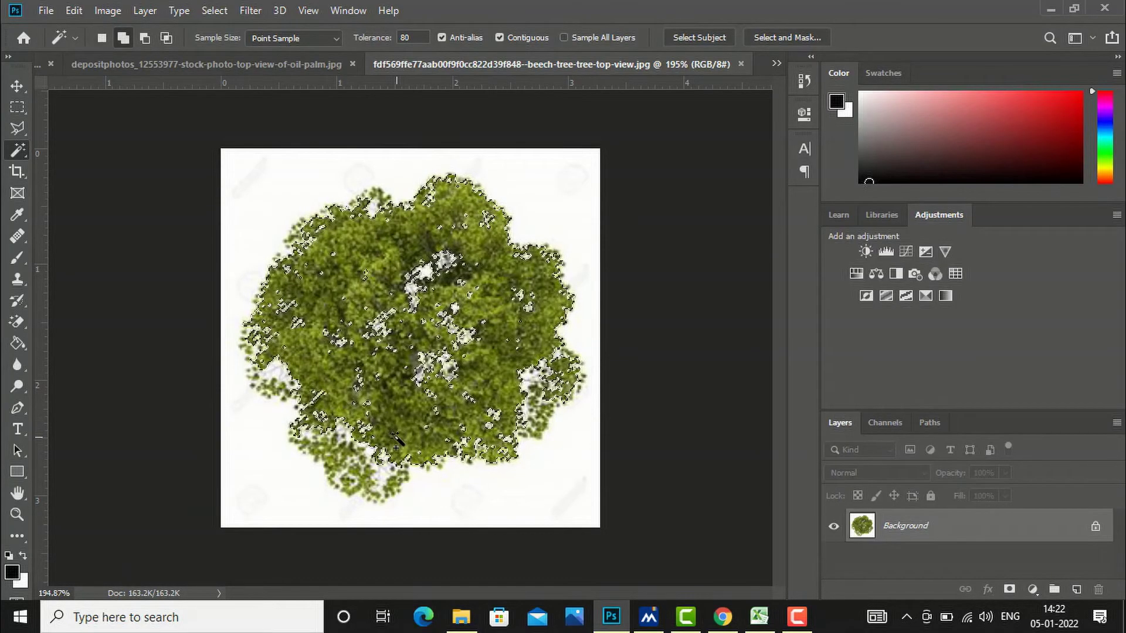
{"action": "left_click", "coordinate": [381, 487], "text": "shift"}
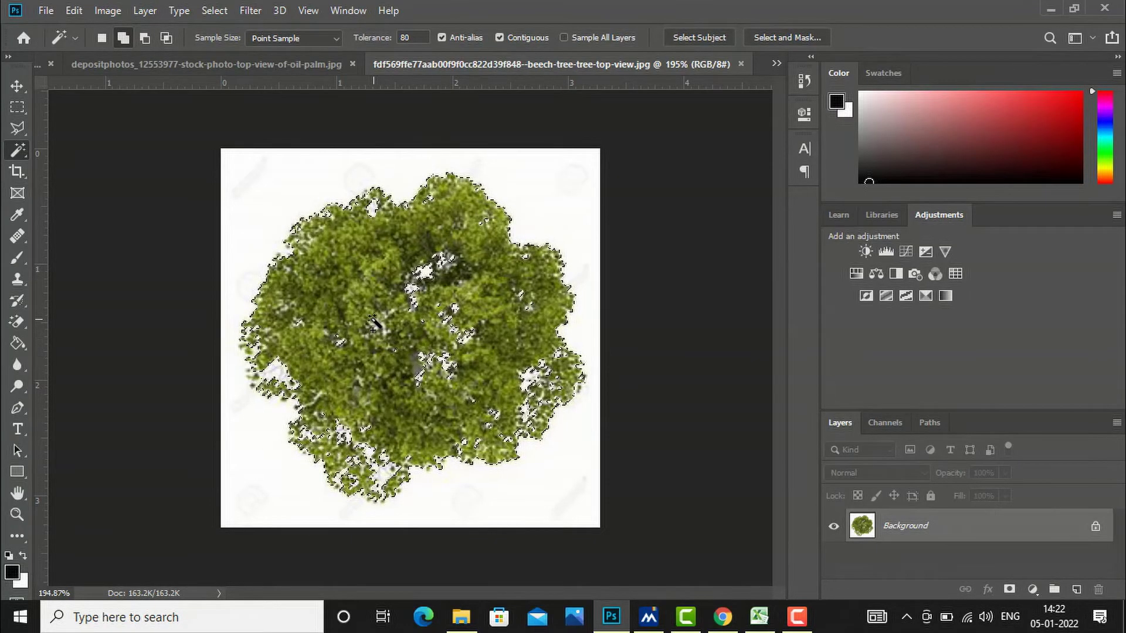
{"action": "scroll", "coordinate": [424, 325], "scroll_direction": "up", "scroll_amount": 3}
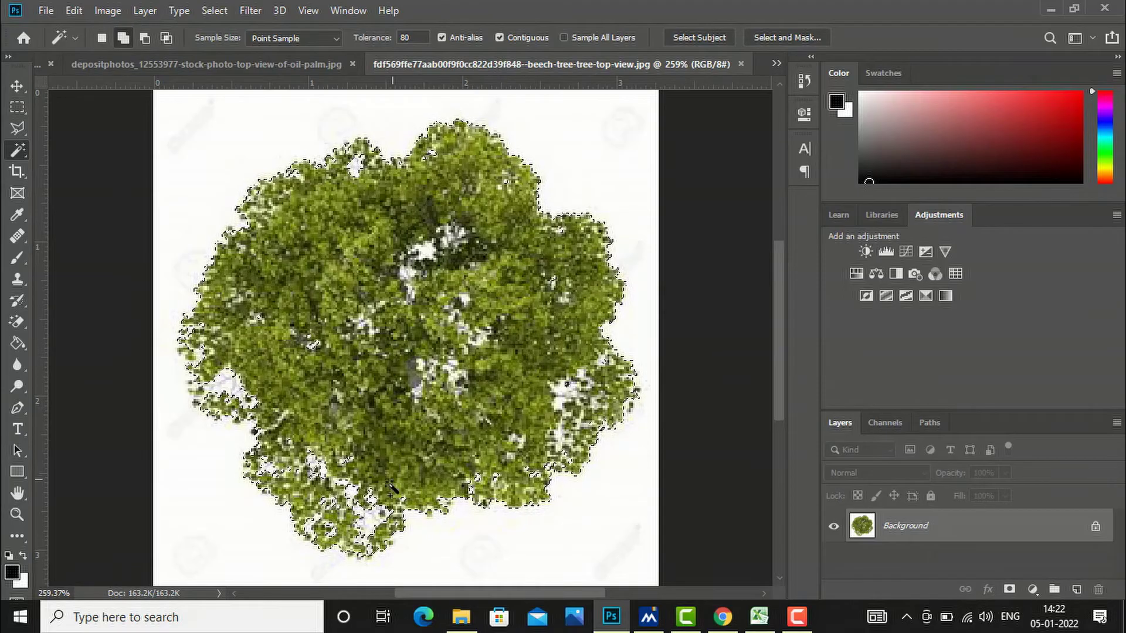
{"action": "scroll", "coordinate": [464, 314], "scroll_direction": "down", "scroll_amount": 1}
{"action": "scroll", "coordinate": [463, 314], "scroll_direction": "down", "scroll_amount": 1}
{"action": "left_click", "coordinate": [17, 86]}
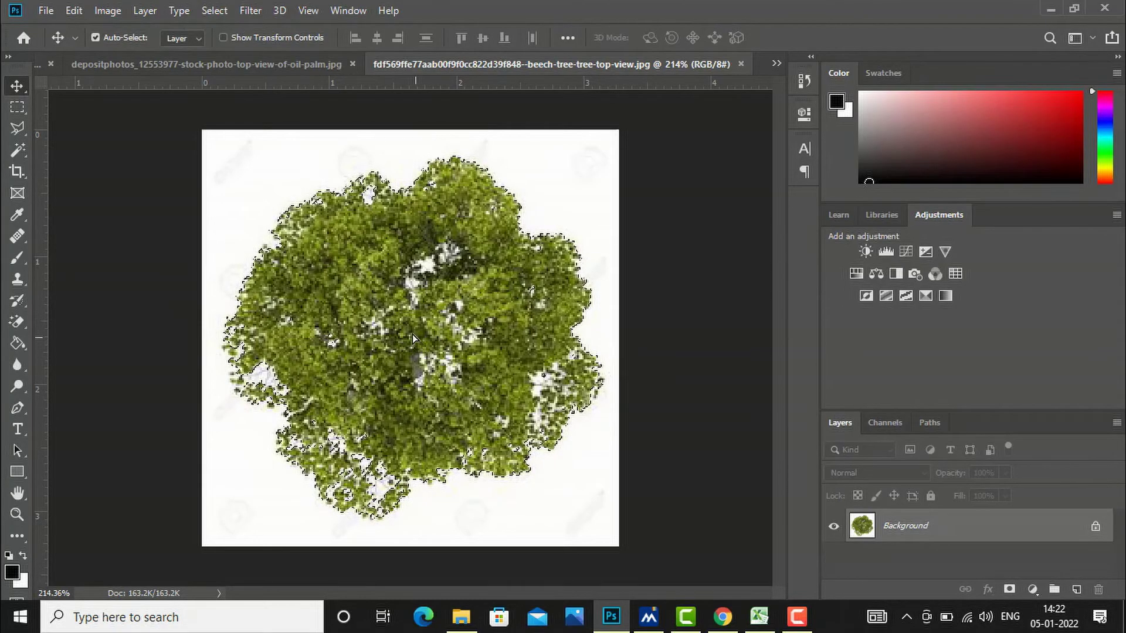
{"action": "left_click_drag", "start_coordinate": [413, 339], "coordinate": [244, 311]}
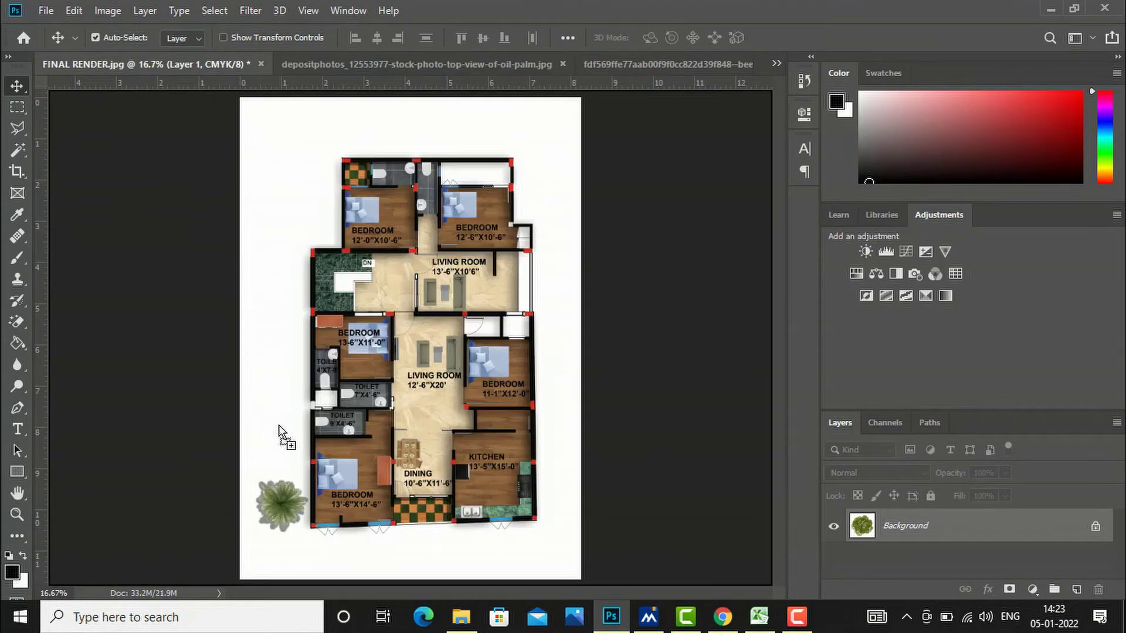
Drop the beech tree into FINAL RENDER.jpg, scale it to about 159%, and place it above the palm.
{"action": "left_click_drag", "start_coordinate": [279, 428], "coordinate": [276, 421]}
{"action": "scroll", "coordinate": [298, 463], "scroll_direction": "up", "scroll_amount": 1}
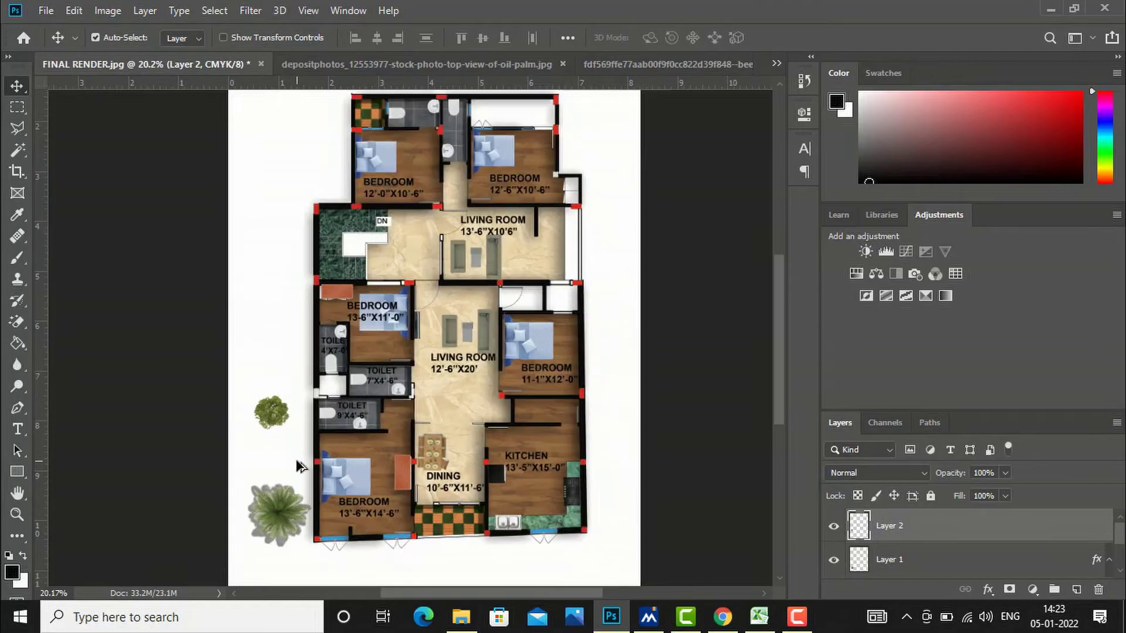
{"action": "scroll", "coordinate": [298, 463], "scroll_direction": "up", "scroll_amount": 2}
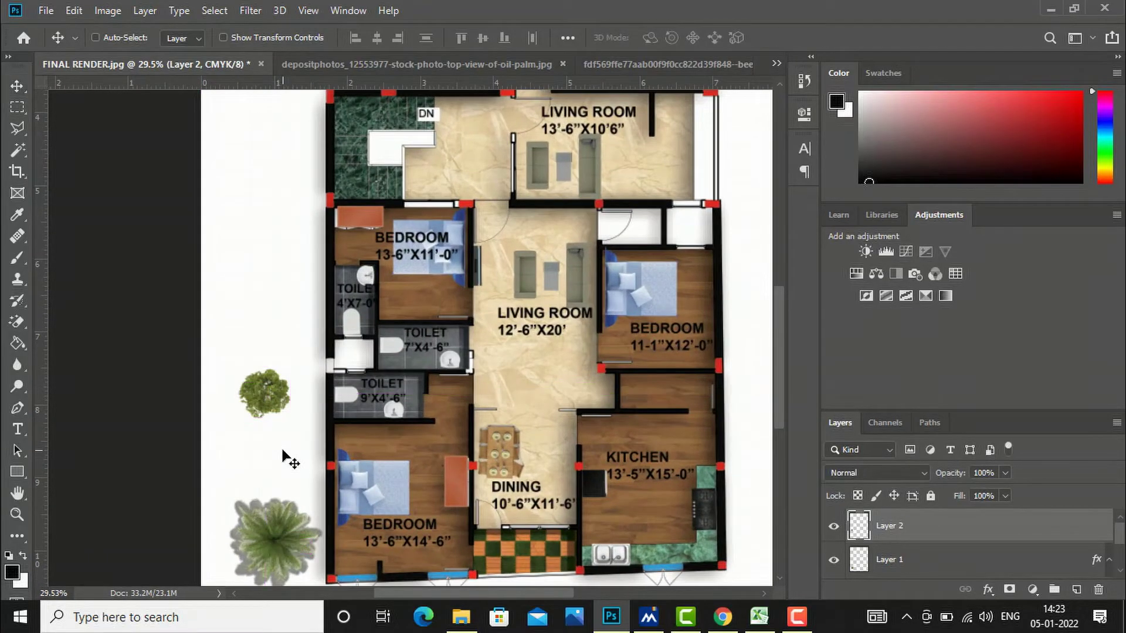
{"action": "key", "text": "ctrl+t"}
{"action": "left_click_drag", "start_coordinate": [292, 422], "coordinate": [319, 447]}
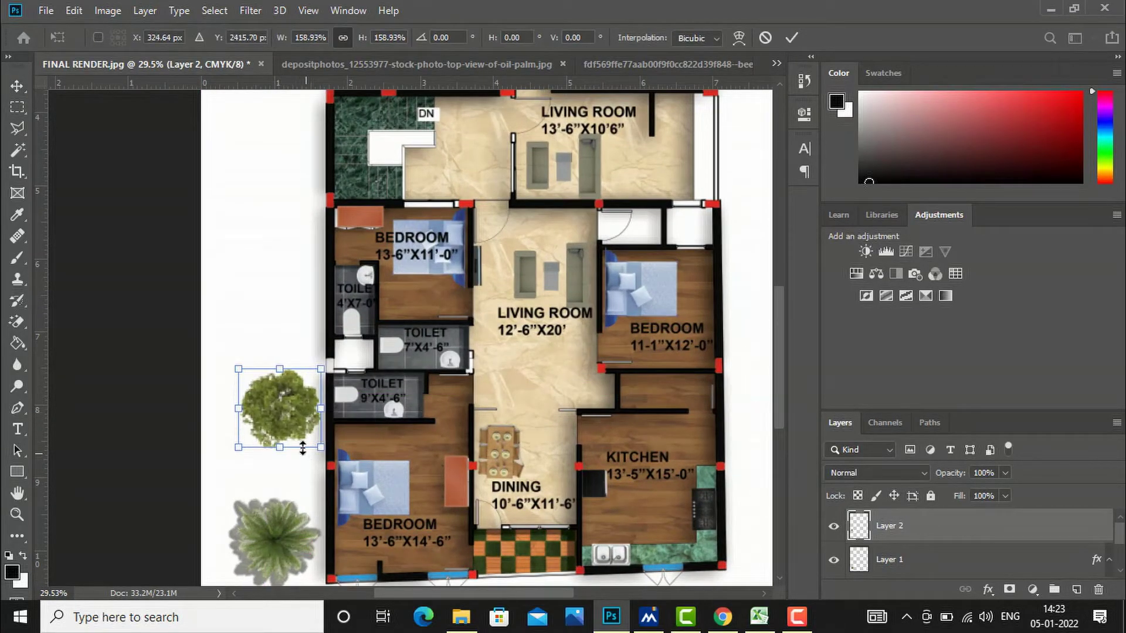
{"action": "mouse_move", "coordinate": [286, 407]}
{"action": "left_mouse_down"}
{"action": "mouse_move", "coordinate": [279, 428]}
{"action": "mouse_move", "coordinate": [280, 419]}
{"action": "left_mouse_up"}
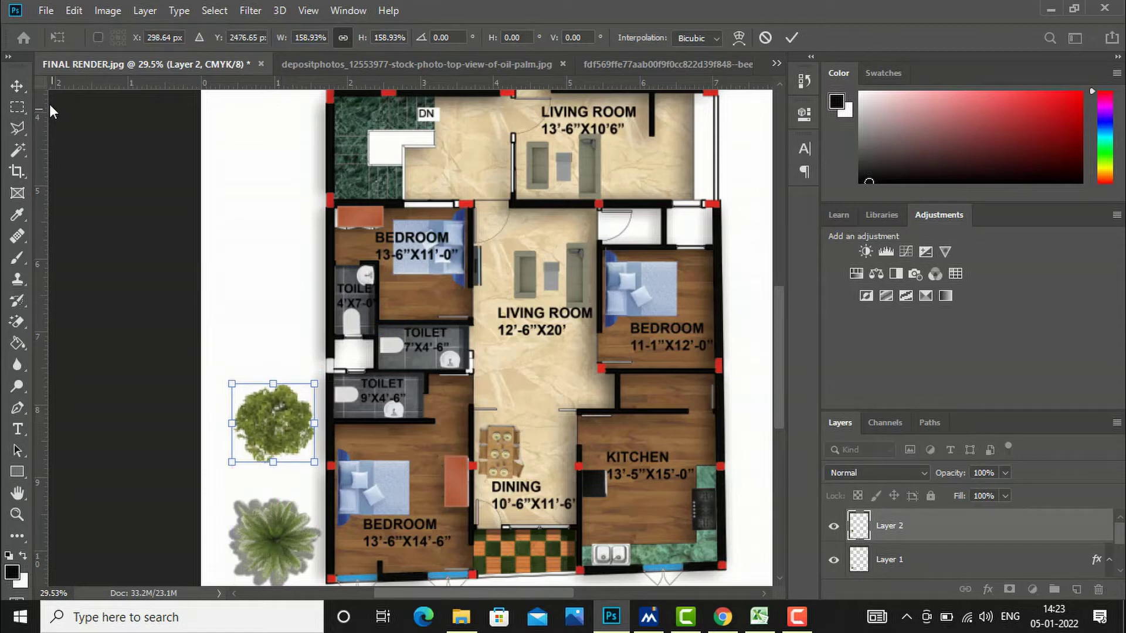
{"action": "left_click", "coordinate": [19, 86]}
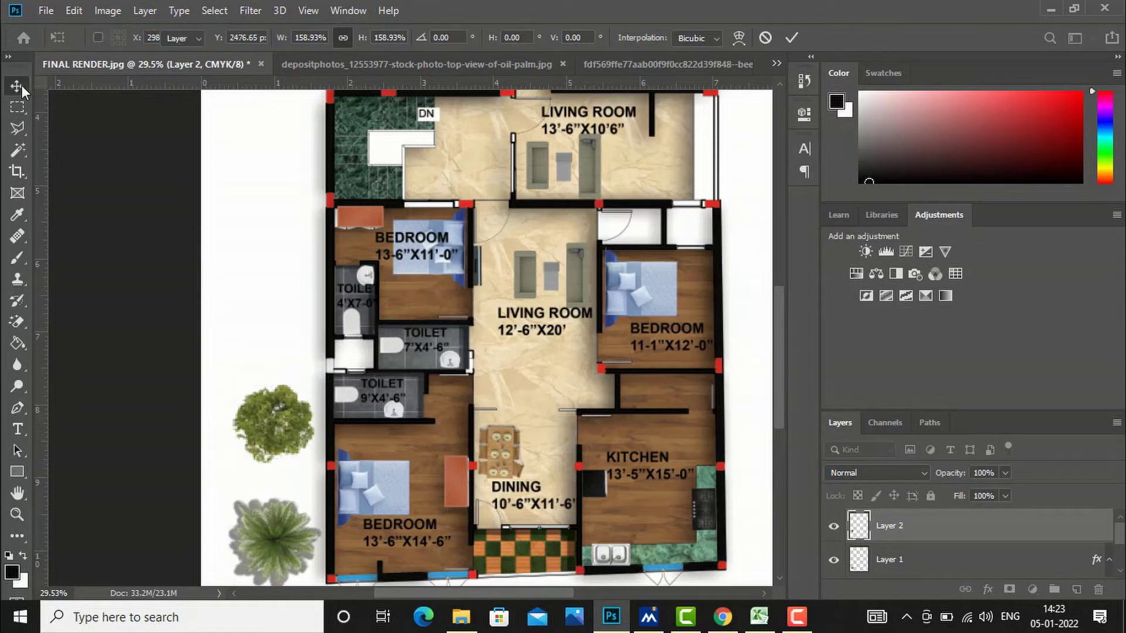
{"action": "right_click", "coordinate": [856, 535]}
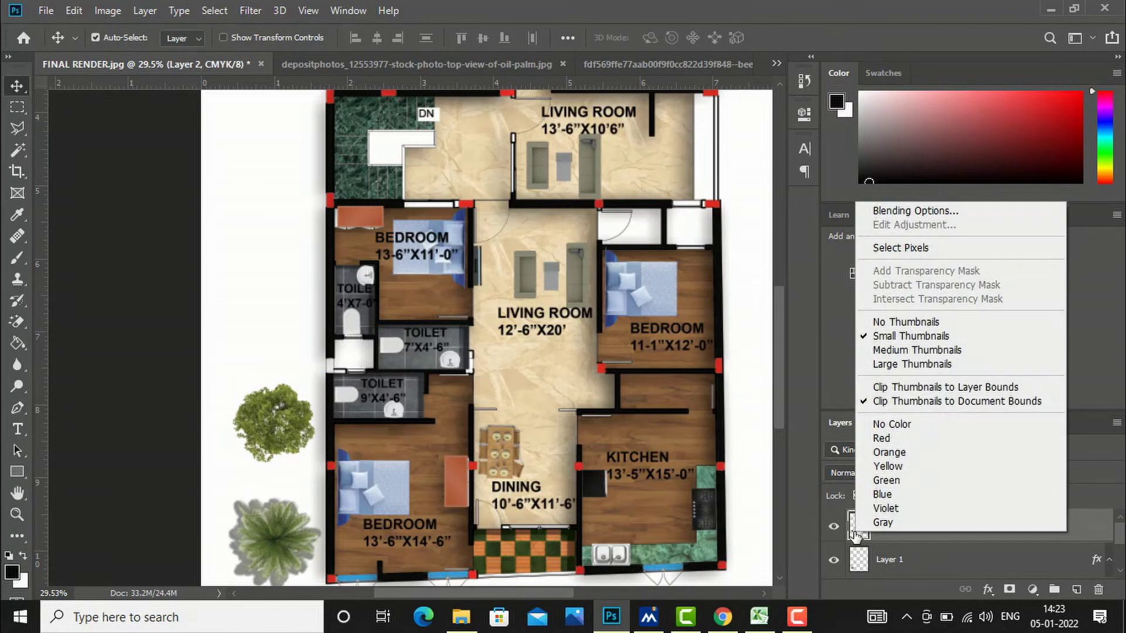
Add a drop shadow to Layer 2: 35% opacity, 36 px distance, 10% spread, 16 px size.
{"action": "left_click", "coordinate": [917, 212]}
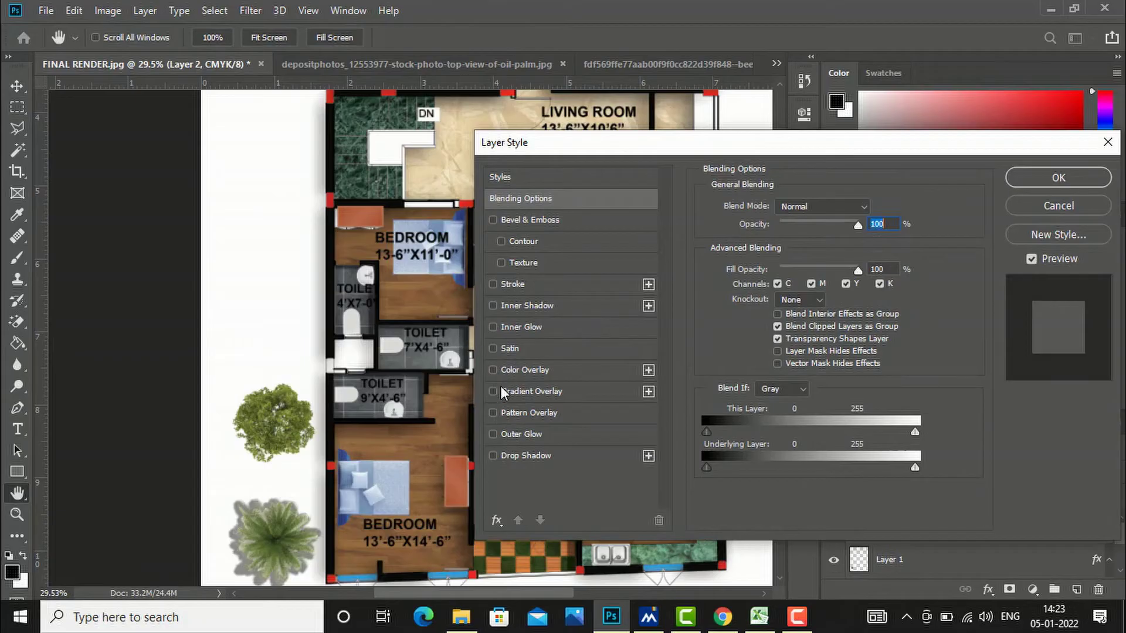
{"action": "left_click", "coordinate": [493, 456]}
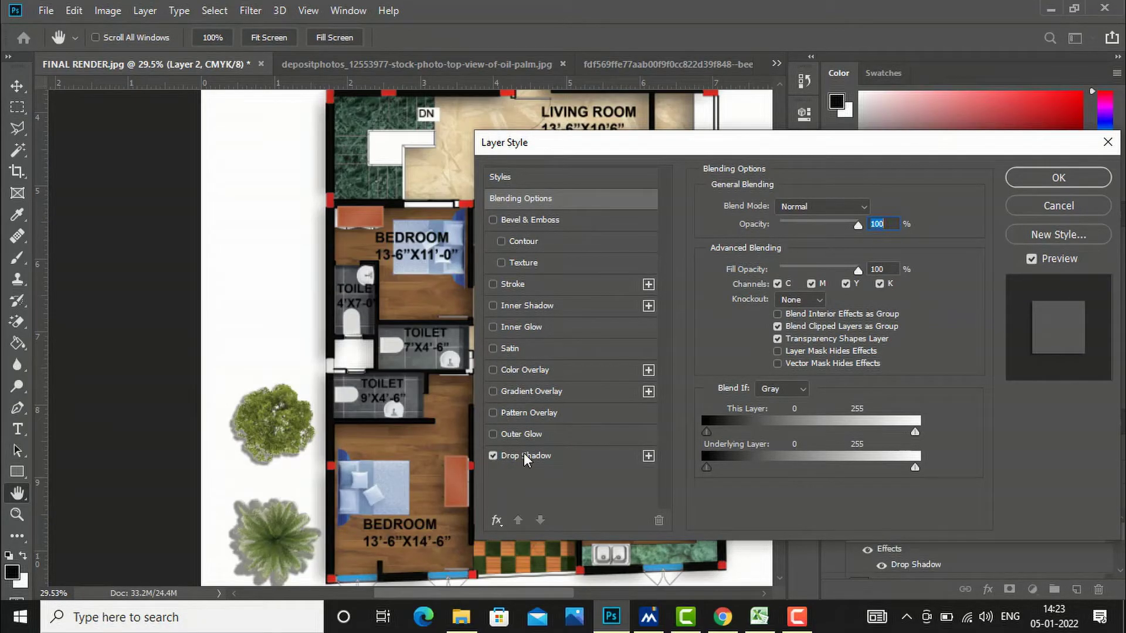
{"action": "left_click", "coordinate": [530, 457]}
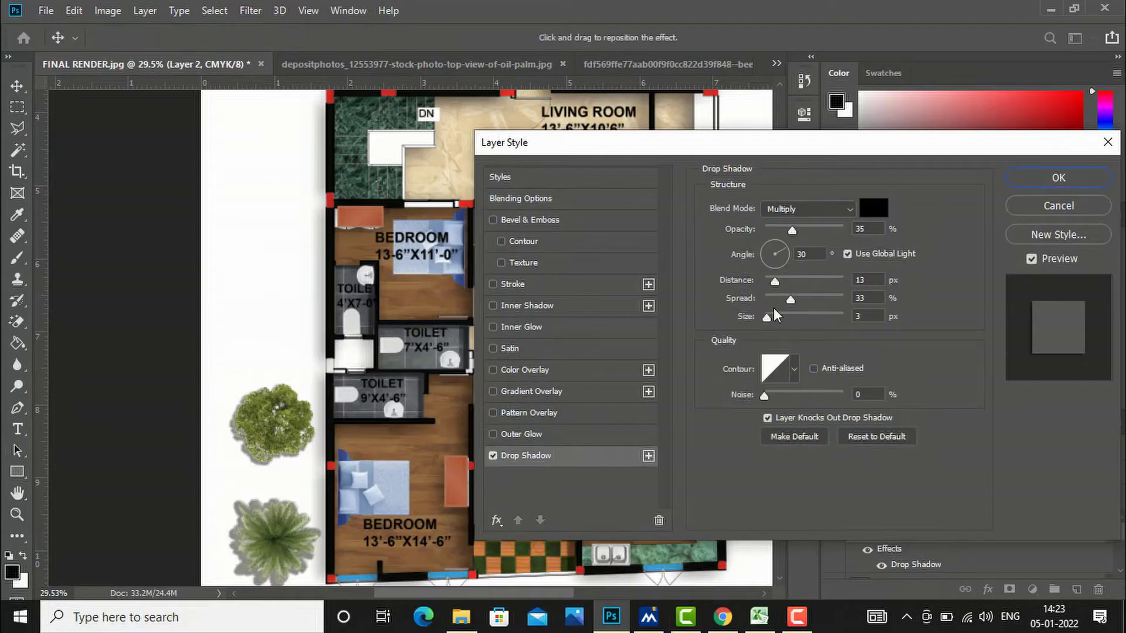
{"action": "left_click_drag", "start_coordinate": [774, 282], "coordinate": [775, 320]}
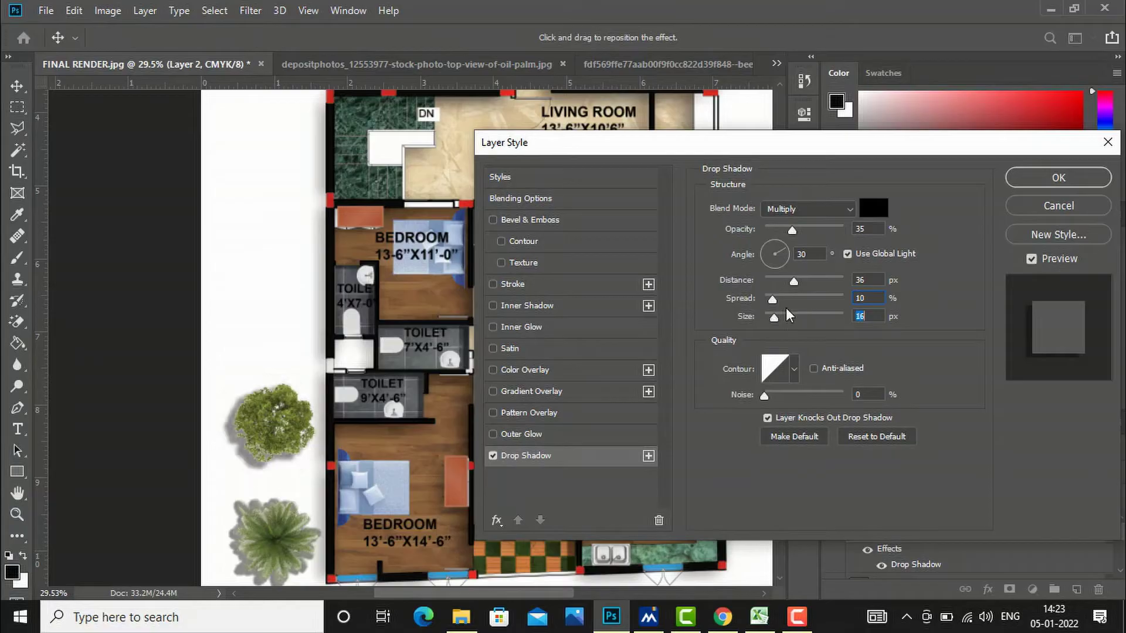
{"action": "left_click", "coordinate": [1023, 178]}
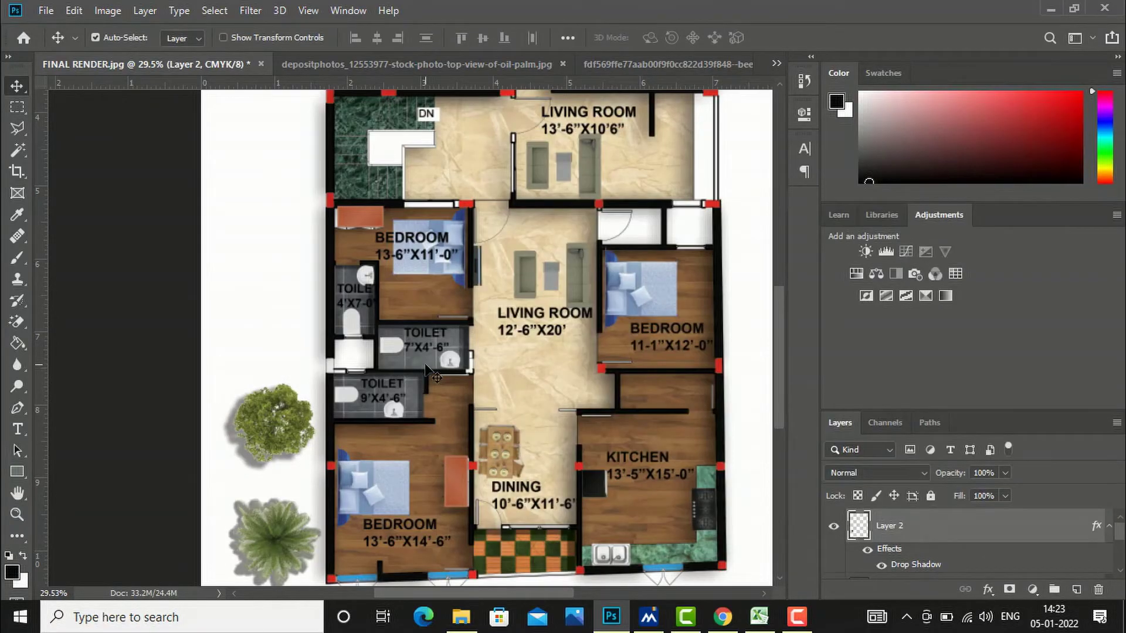
Duplicate the shadowed beech tree upward above the original, then return to Chrome's tree image results.
{"action": "scroll", "coordinate": [448, 385], "scroll_direction": "down", "scroll_amount": 2}
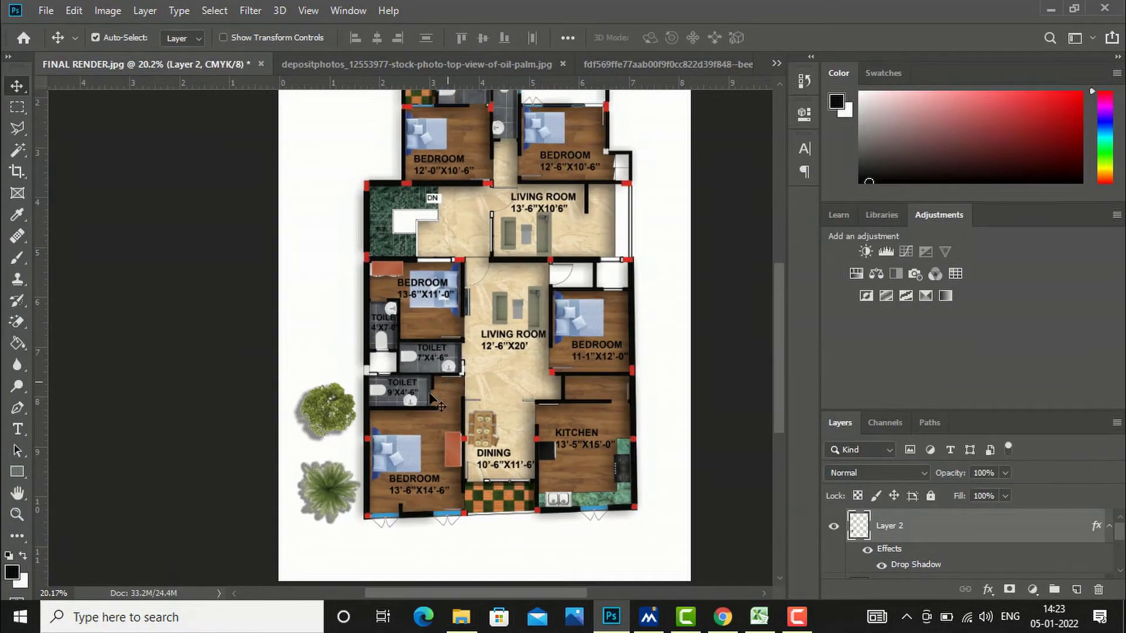
{"action": "right_click", "coordinate": [325, 413]}
{"action": "left_click", "coordinate": [338, 417]}
{"action": "left_click_drag", "start_coordinate": [327, 417], "coordinate": [311, 302]}
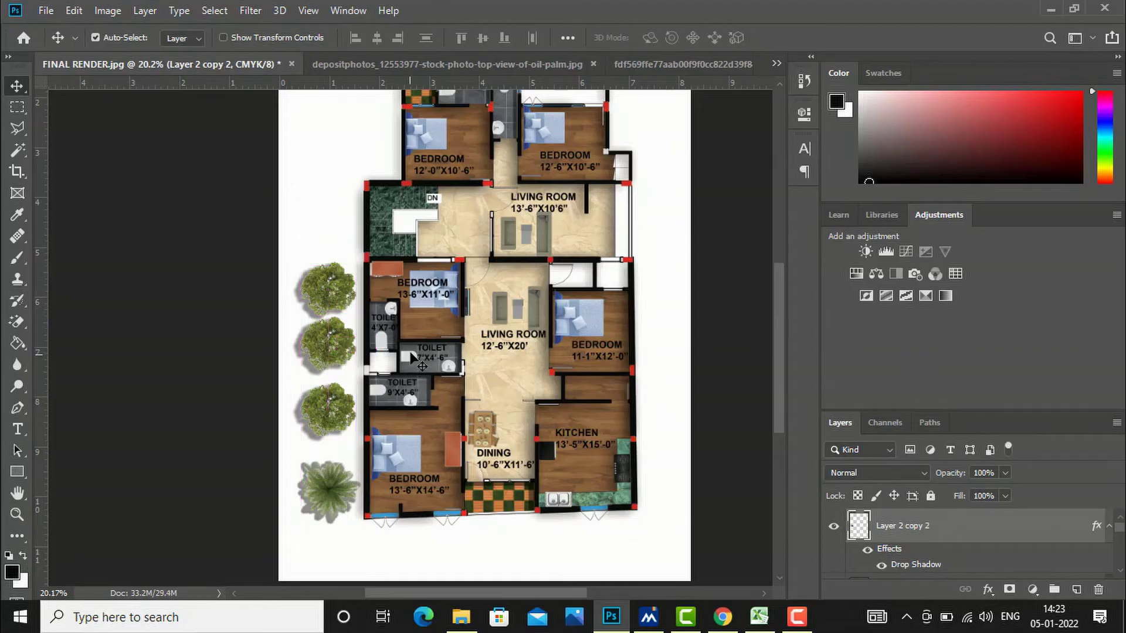
{"action": "scroll", "coordinate": [421, 387], "scroll_direction": "down", "scroll_amount": 3}
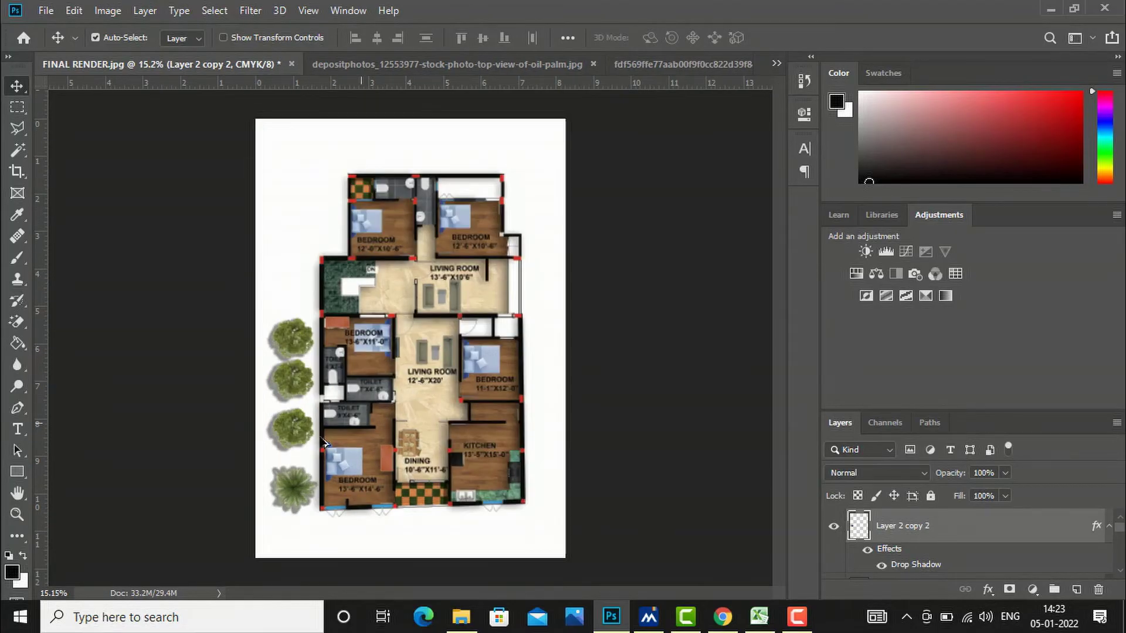
{"action": "scroll", "coordinate": [297, 470], "scroll_direction": "up", "scroll_amount": 2}
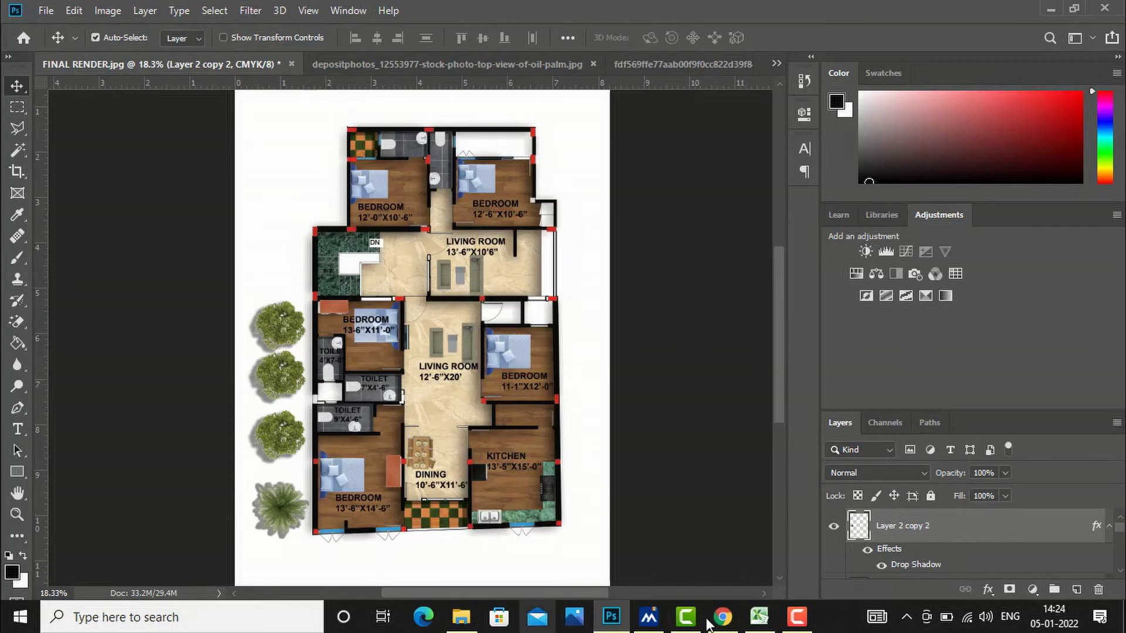
{"action": "left_click", "coordinate": [724, 622]}
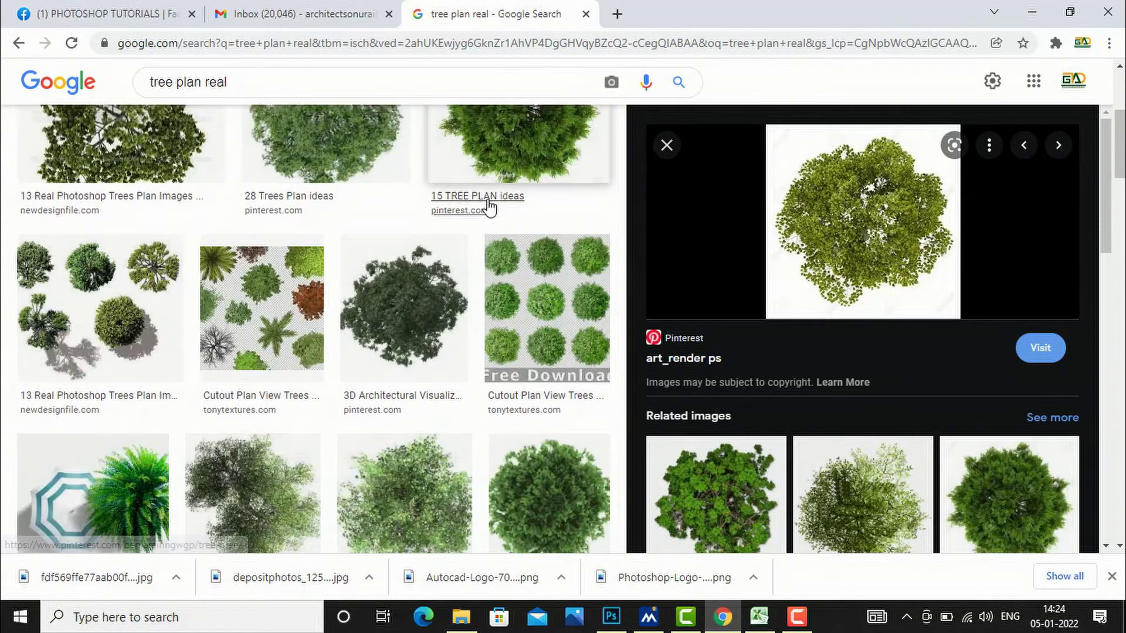
Search Google Images for 'free plan view tree png'.
{"action": "scroll", "coordinate": [487, 199], "scroll_direction": "up", "scroll_amount": 3}
{"action": "triple_click", "coordinate": [272, 94]}
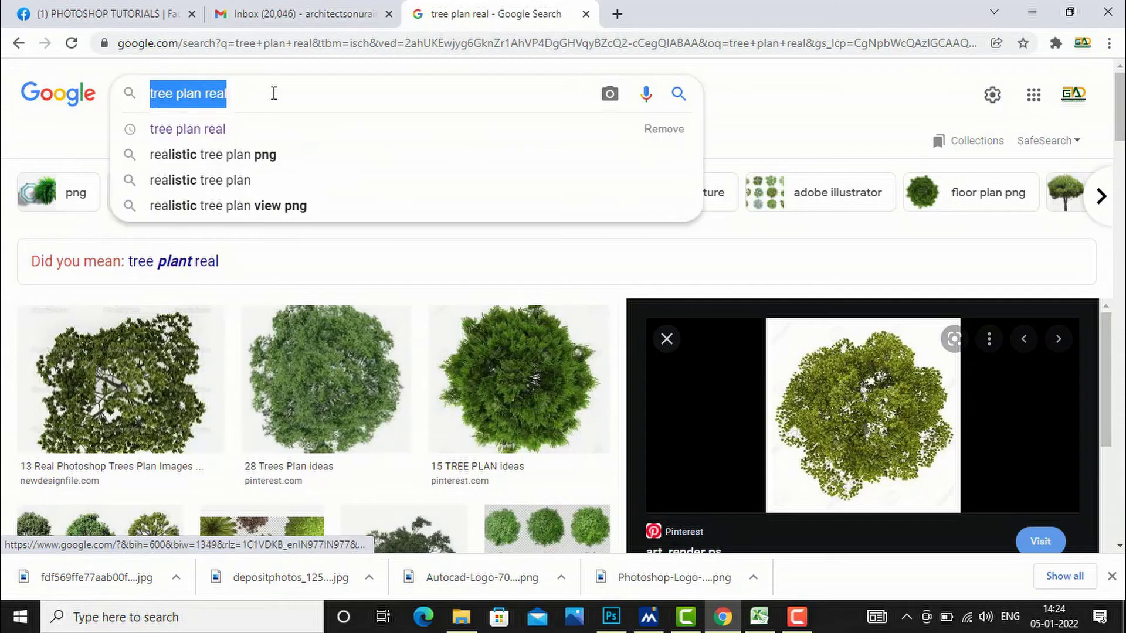
{"action": "type", "text": "tree png"}
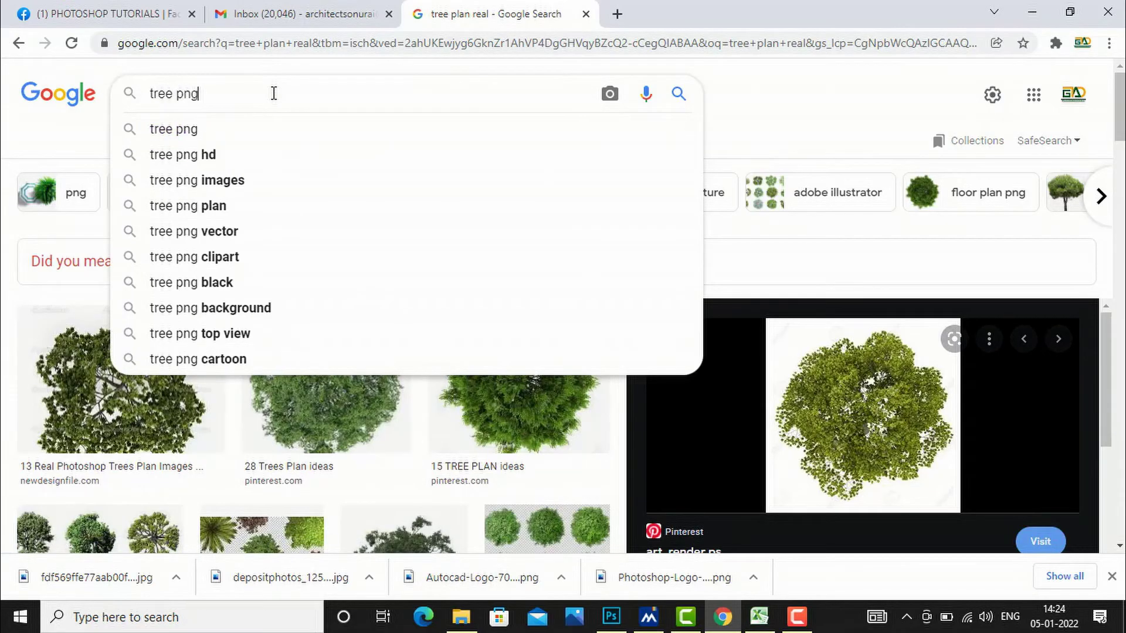
{"action": "key", "text": "Return"}
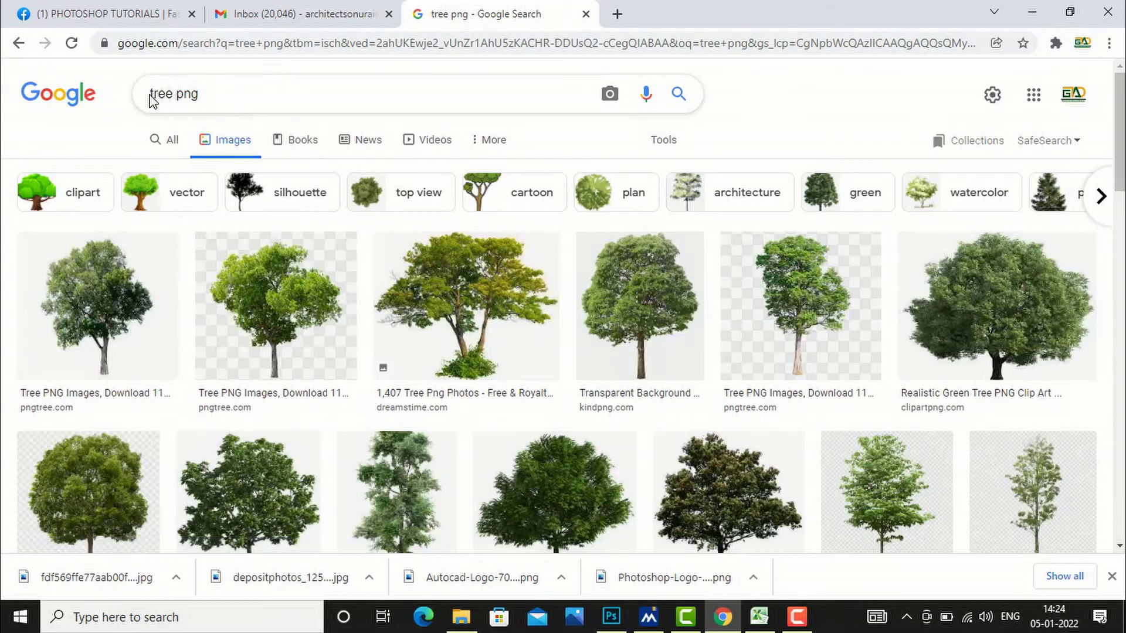
{"action": "left_click", "coordinate": [153, 98]}
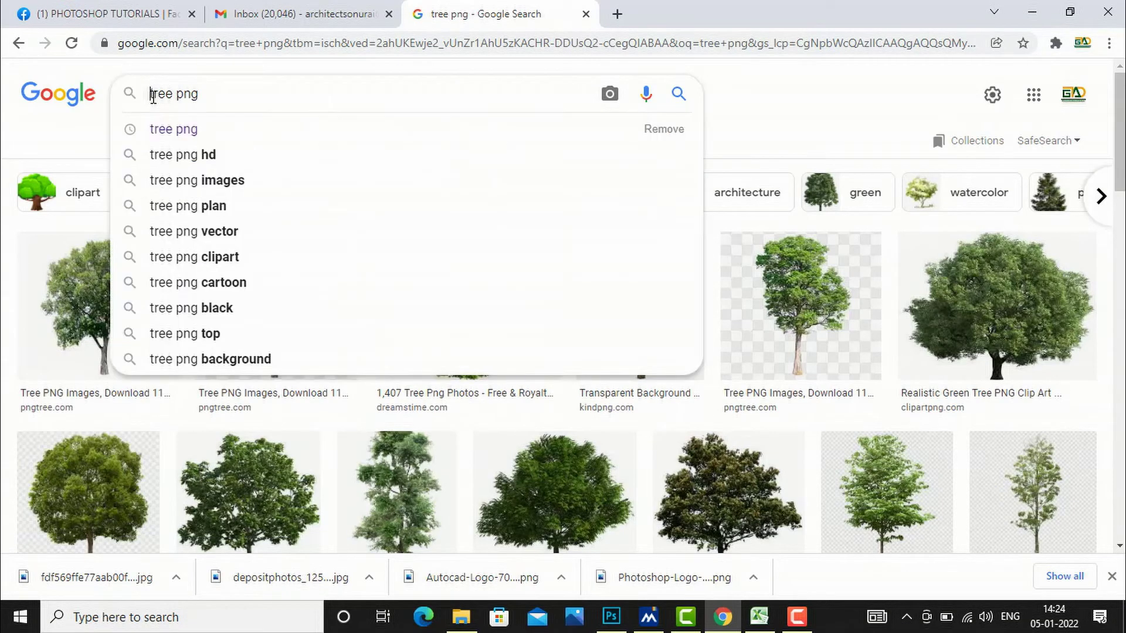
{"action": "type", "text": "free"}
{"action": "key", "text": "BackSpace"}
{"action": "key", "text": "BackSpace"}
{"action": "key", "text": "BackSpace"}
{"action": "key", "text": "BackSpace"}
{"action": "type", "text": "tree plan "}
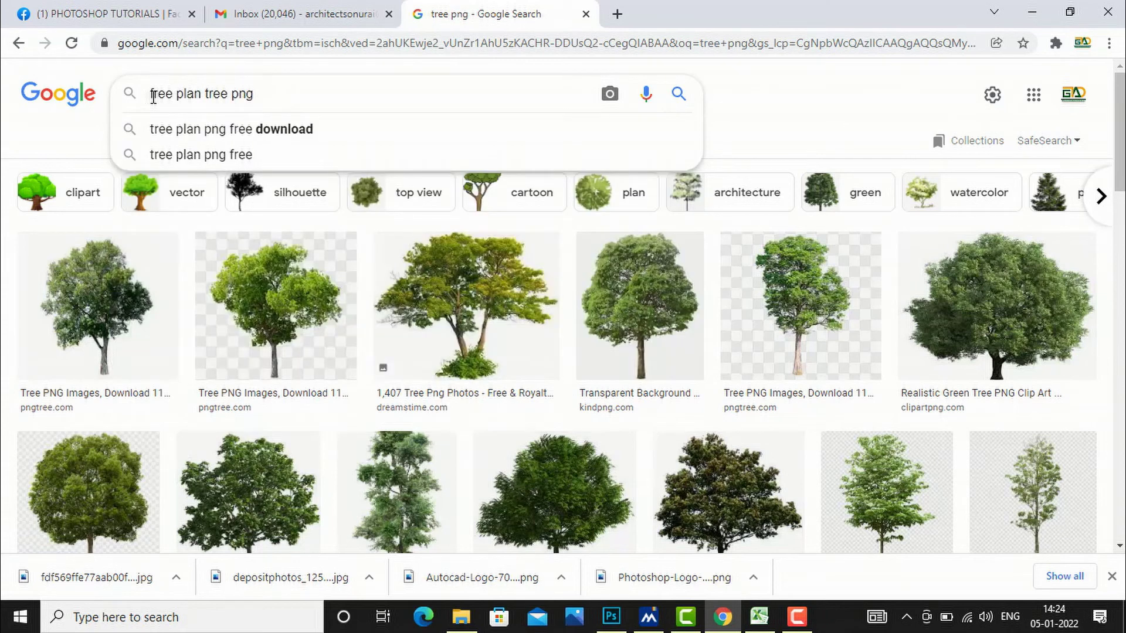
{"action": "type", "text": "view"}
{"action": "key", "text": "Return"}
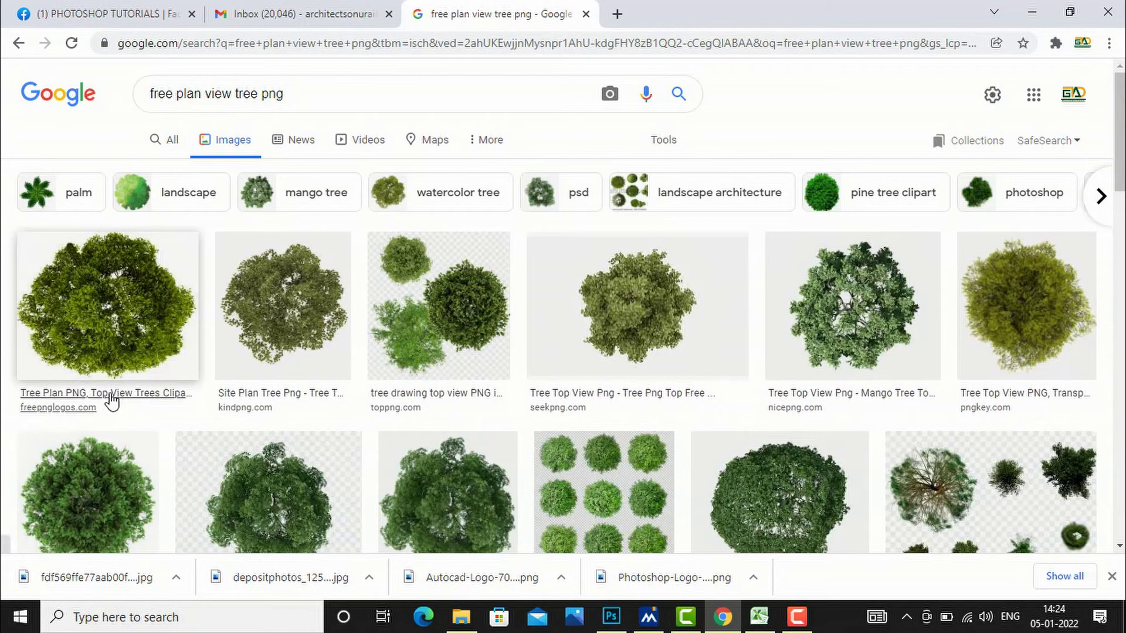
Open the first result, the freepnglogos Tree Plan PNG page, in a new tab and view it.
{"action": "right_click", "coordinate": [111, 395]}
{"action": "left_click", "coordinate": [134, 407]}
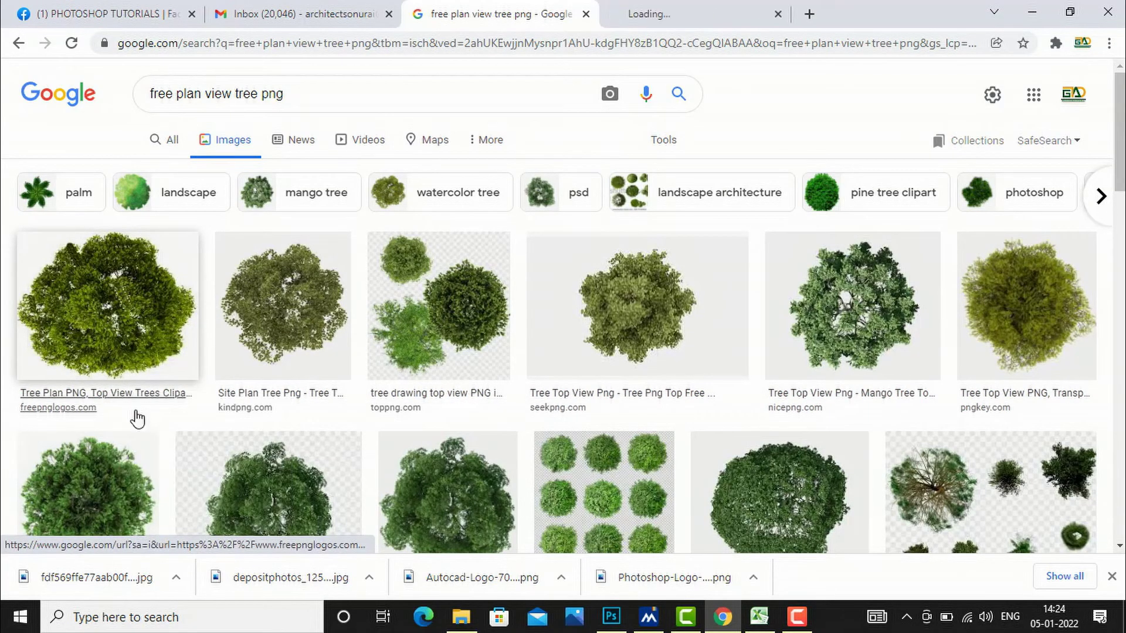
{"action": "left_click", "coordinate": [663, 23]}
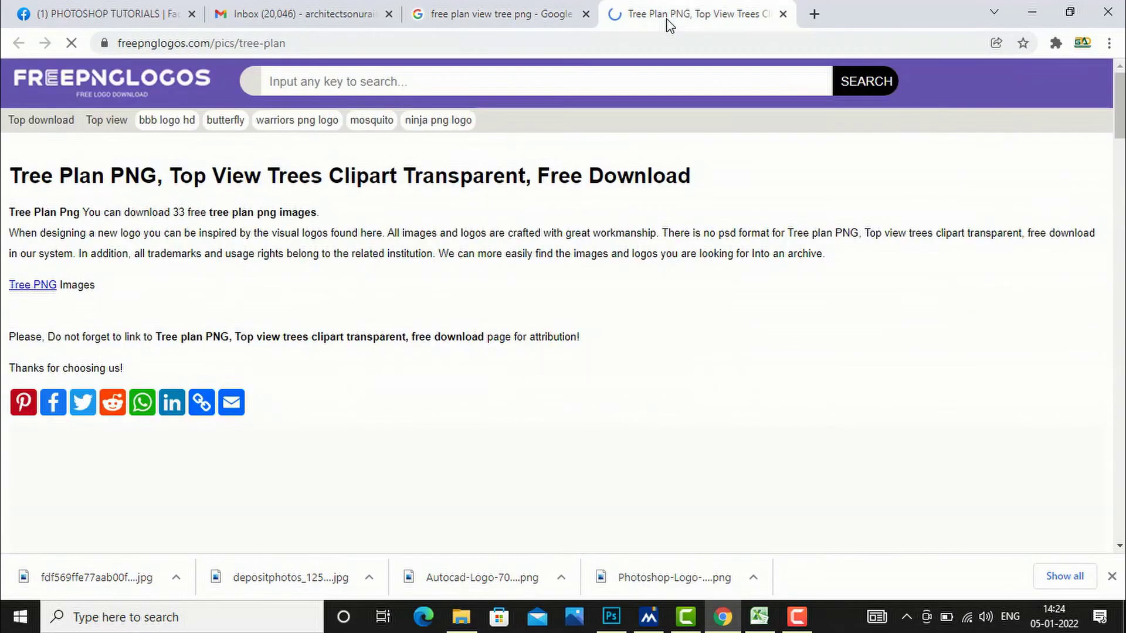
Download the first top-view tree as the 1175x941 HD PNG tree-plan-27854.png, dismissing the ad.
{"action": "scroll", "coordinate": [632, 301], "scroll_direction": "down", "scroll_amount": 10}
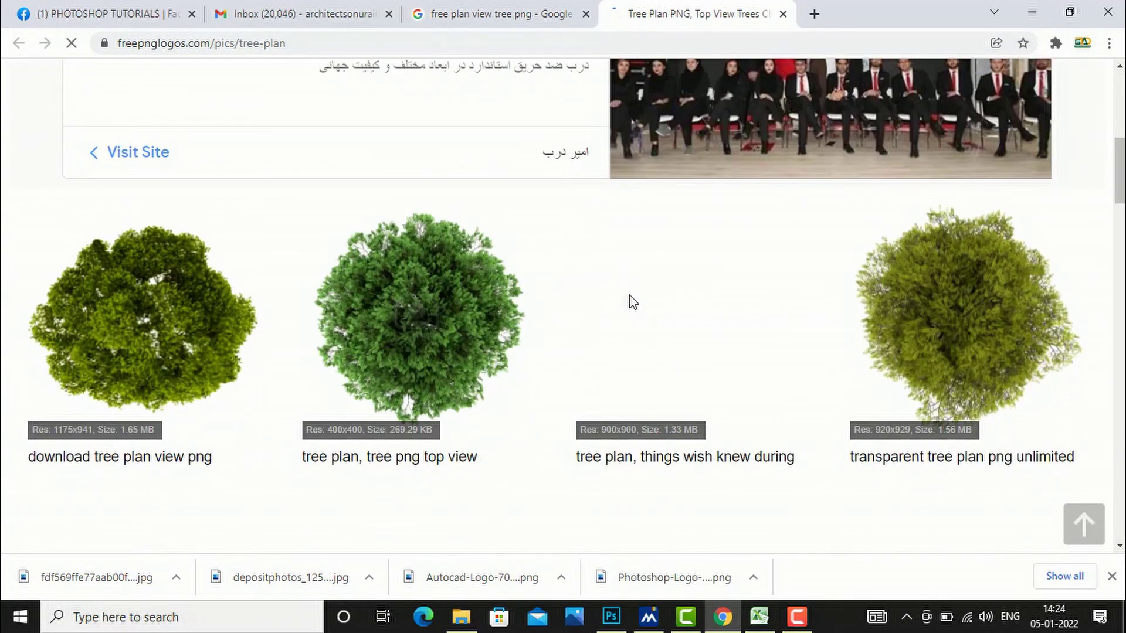
{"action": "scroll", "coordinate": [631, 303], "scroll_direction": "down", "scroll_amount": 1}
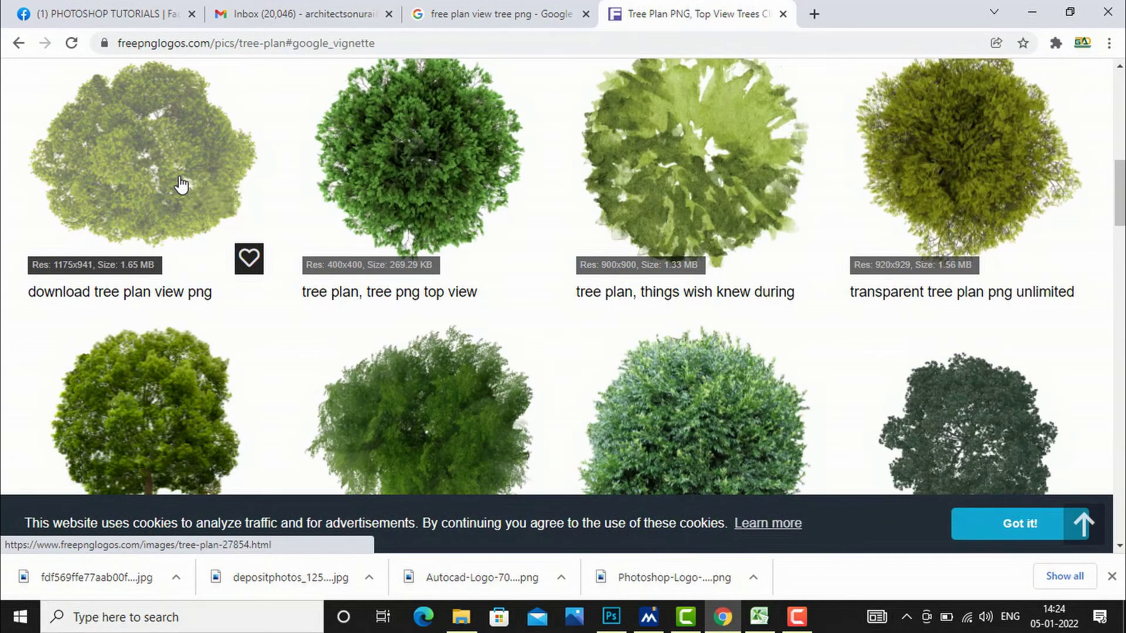
{"action": "left_click", "coordinate": [181, 185]}
{"action": "left_click", "coordinate": [581, 378]}
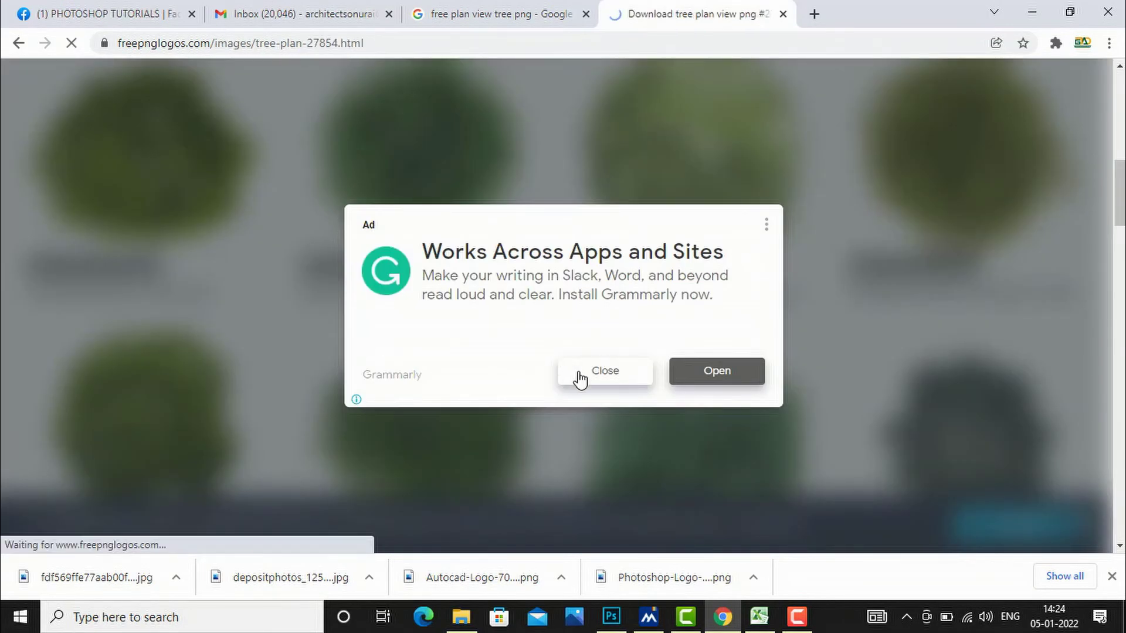
{"action": "scroll", "coordinate": [573, 352], "scroll_direction": "down", "scroll_amount": 5}
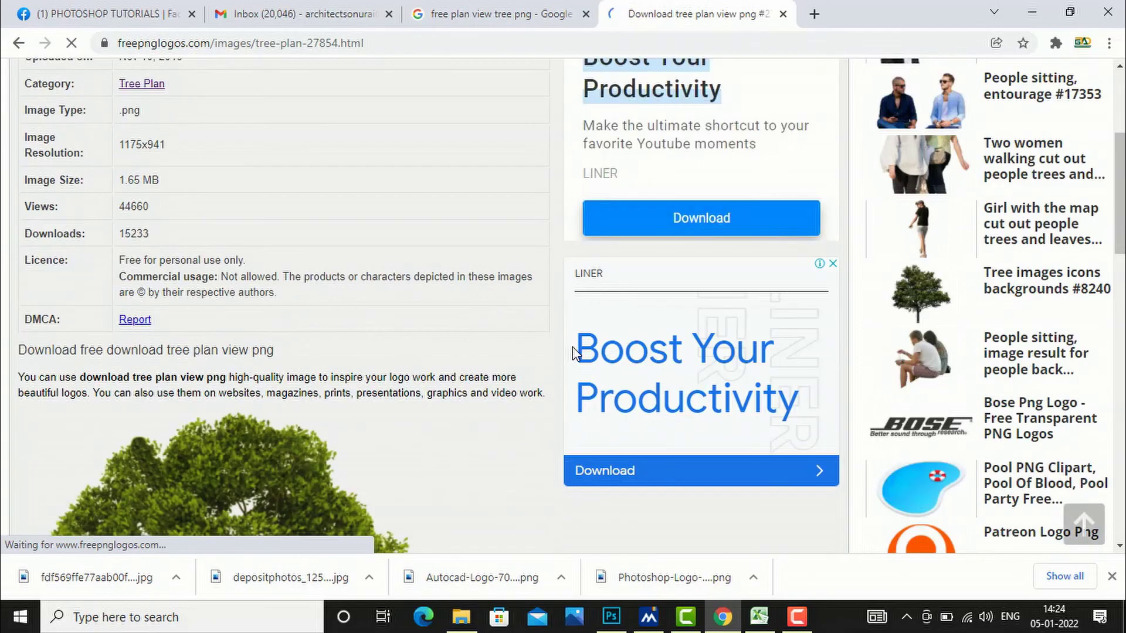
{"action": "scroll", "coordinate": [336, 326], "scroll_direction": "down", "scroll_amount": 10}
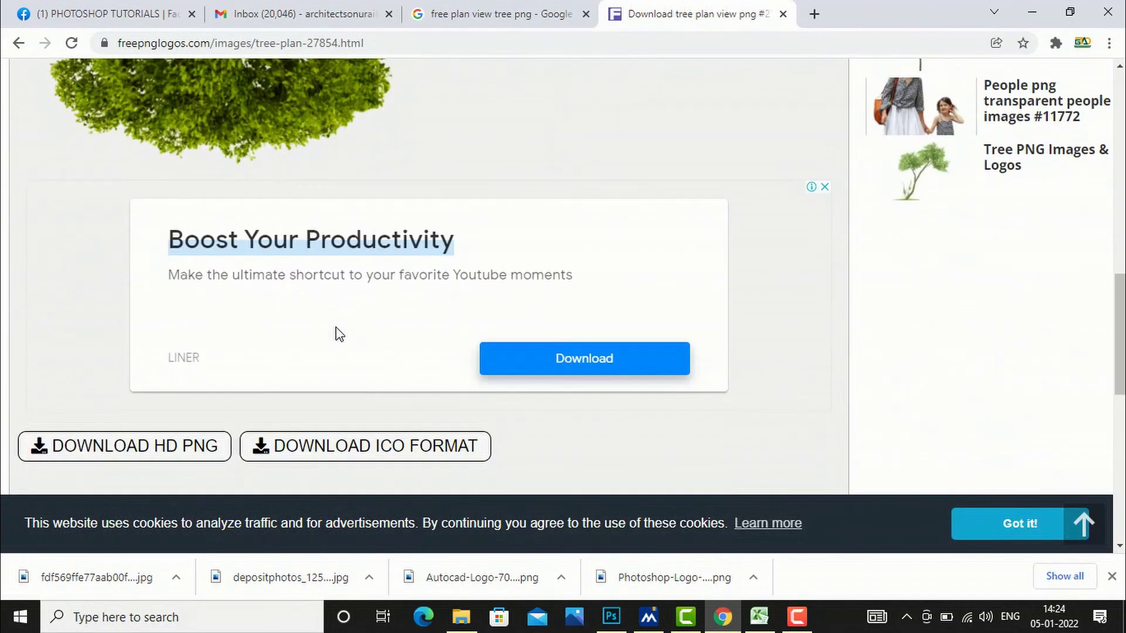
{"action": "scroll", "coordinate": [339, 334], "scroll_direction": "down", "scroll_amount": 1}
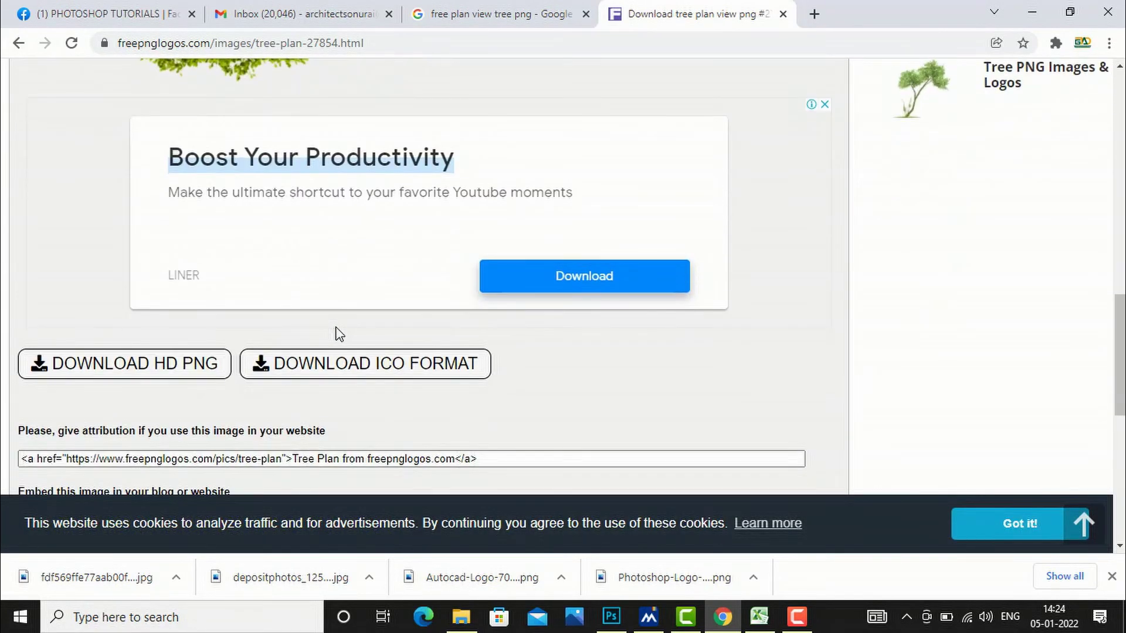
{"action": "left_click", "coordinate": [210, 371]}
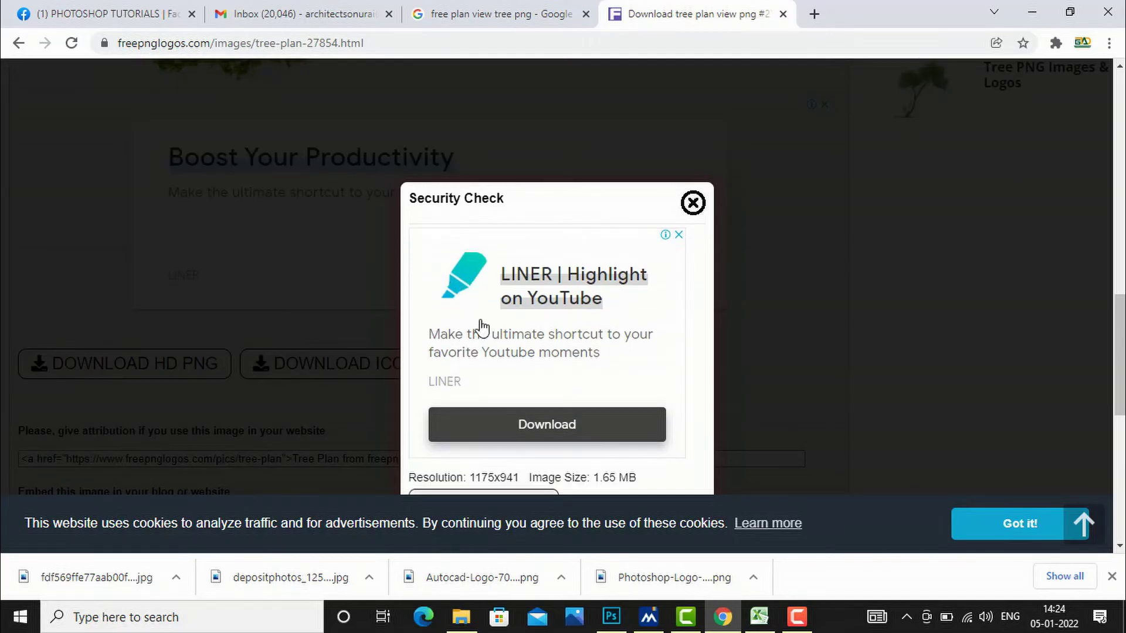
{"action": "scroll", "coordinate": [527, 447], "scroll_direction": "down", "scroll_amount": 2}
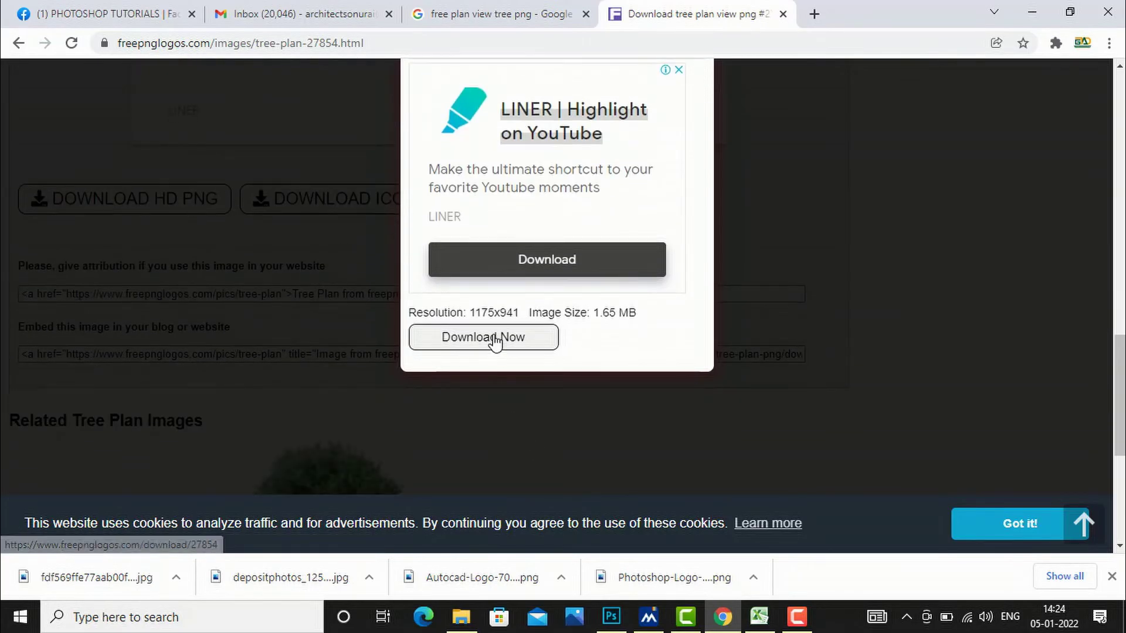
{"action": "left_click", "coordinate": [494, 337]}
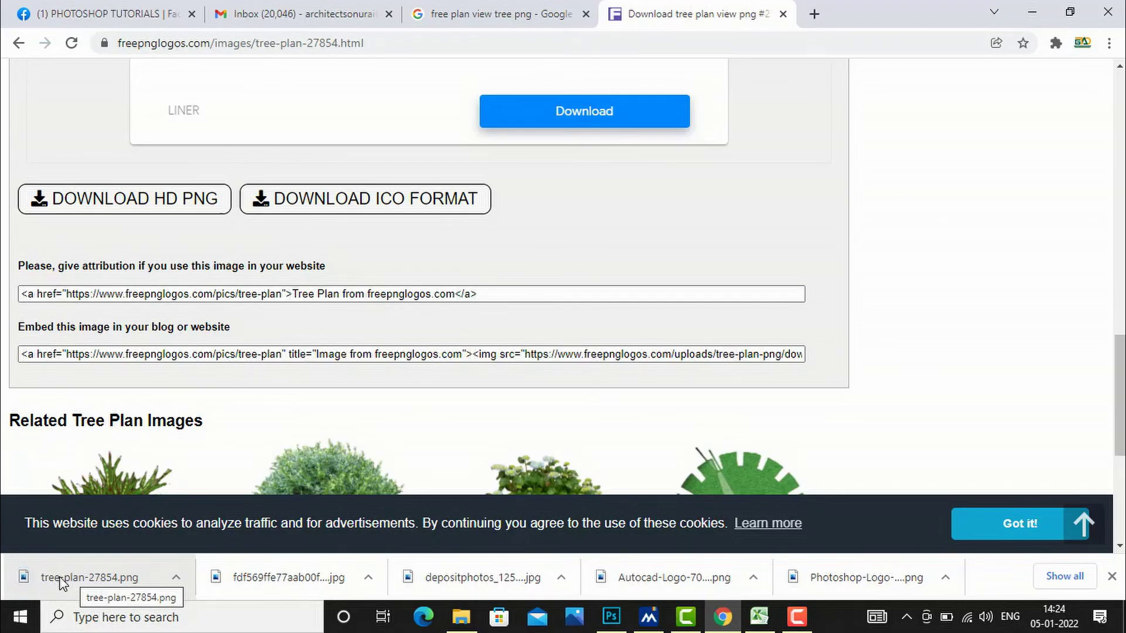
Place tree-plan-27854.png left of the upper living room, scaled to about a tenth to match the other trees.
{"action": "left_click_drag", "start_coordinate": [62, 584], "coordinate": [281, 252]}
{"action": "left_click_drag", "start_coordinate": [610, 492], "coordinate": [289, 287]}
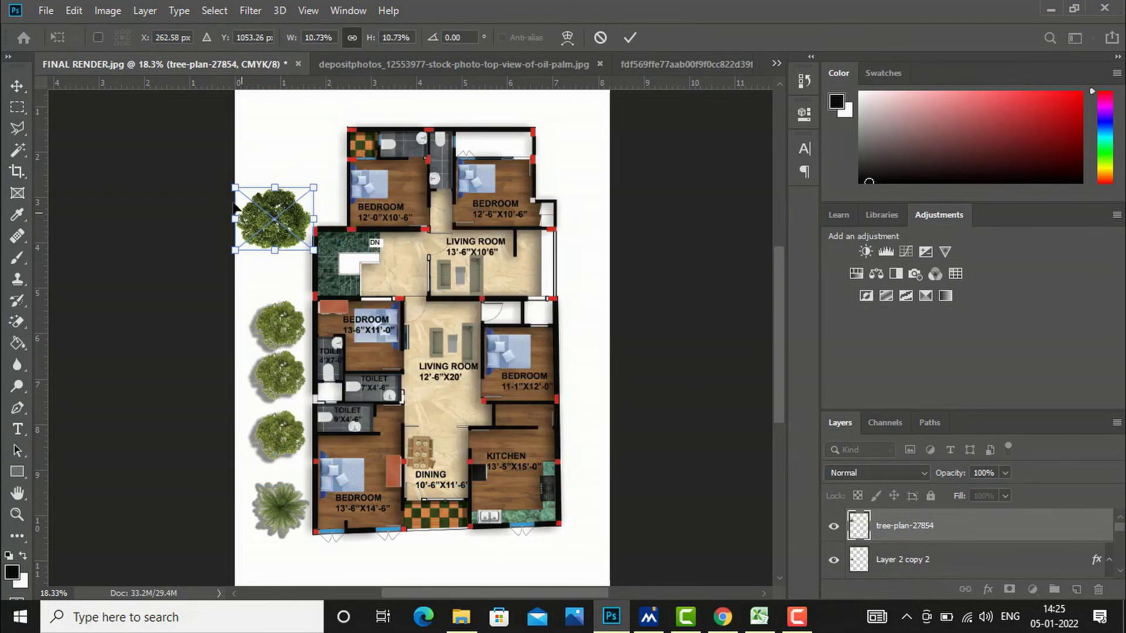
{"action": "left_click_drag", "start_coordinate": [236, 188], "coordinate": [246, 196]}
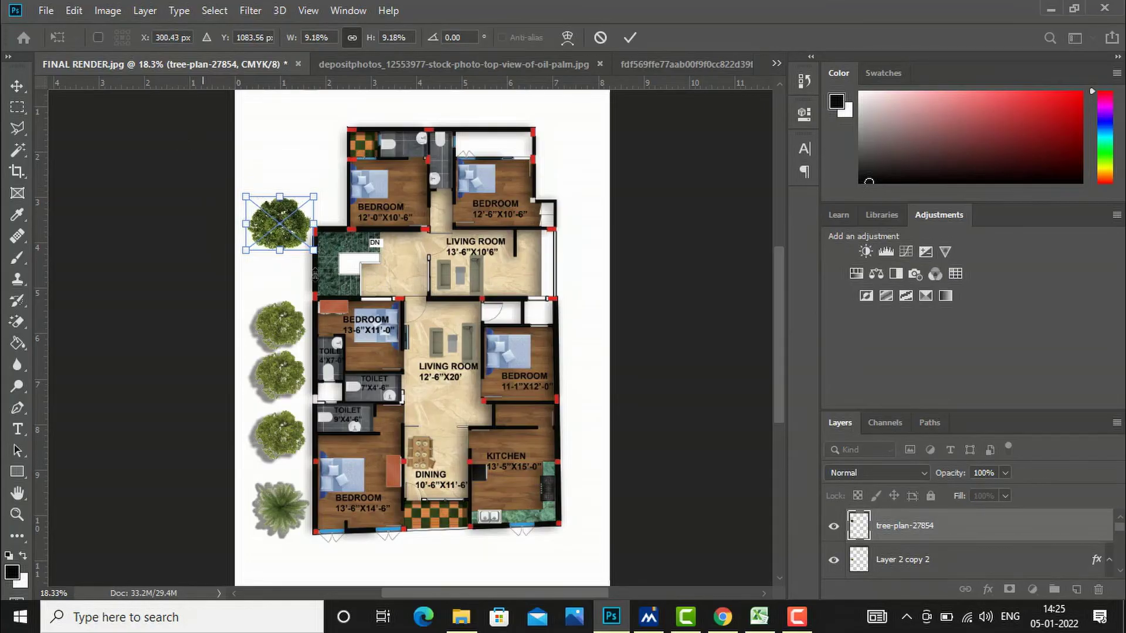
{"action": "left_click", "coordinate": [14, 86]}
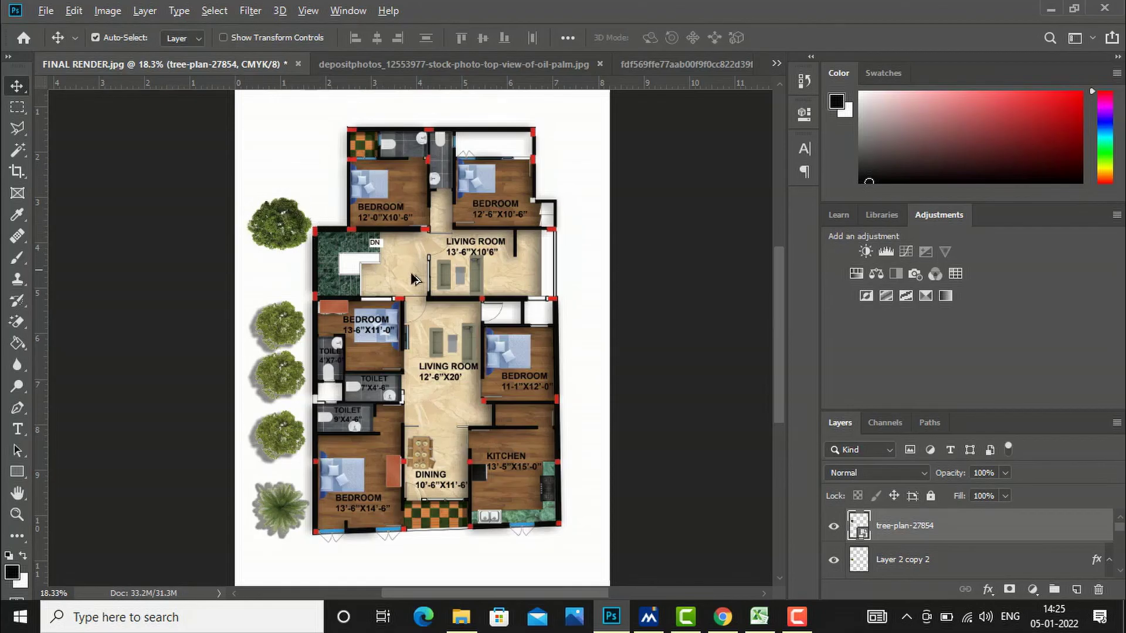
{"action": "scroll", "coordinate": [358, 322], "scroll_direction": "down", "scroll_amount": 2}
{"action": "scroll", "coordinate": [331, 368], "scroll_direction": "up", "scroll_amount": 1}
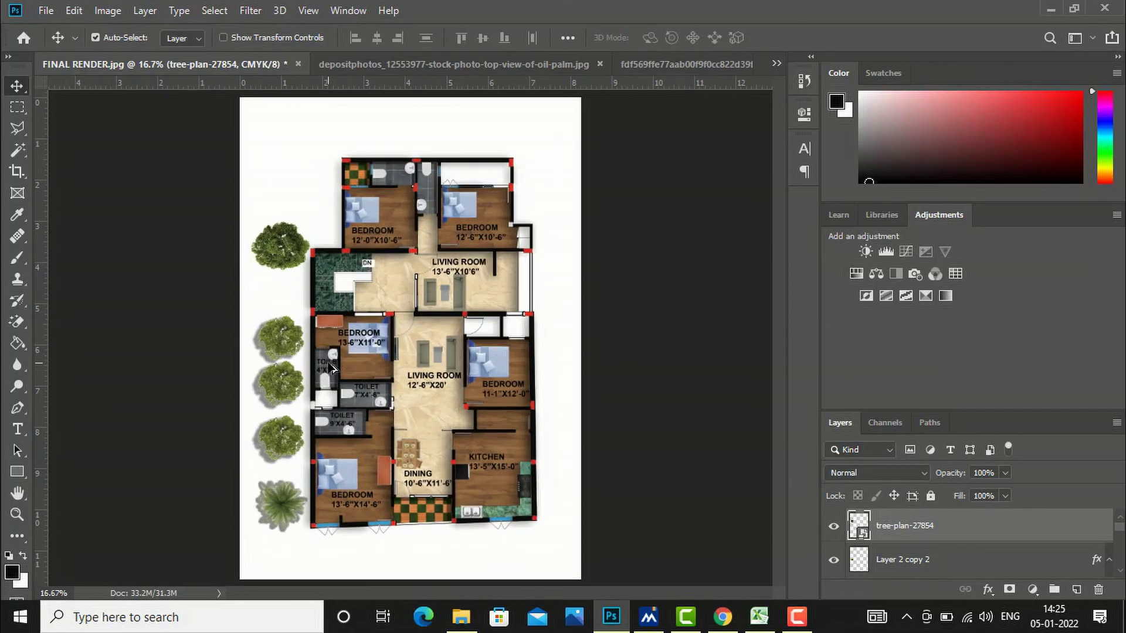
{"action": "scroll", "coordinate": [285, 368], "scroll_direction": "up", "scroll_amount": 2}
{"action": "scroll", "coordinate": [392, 295], "scroll_direction": "down", "scroll_amount": 2}
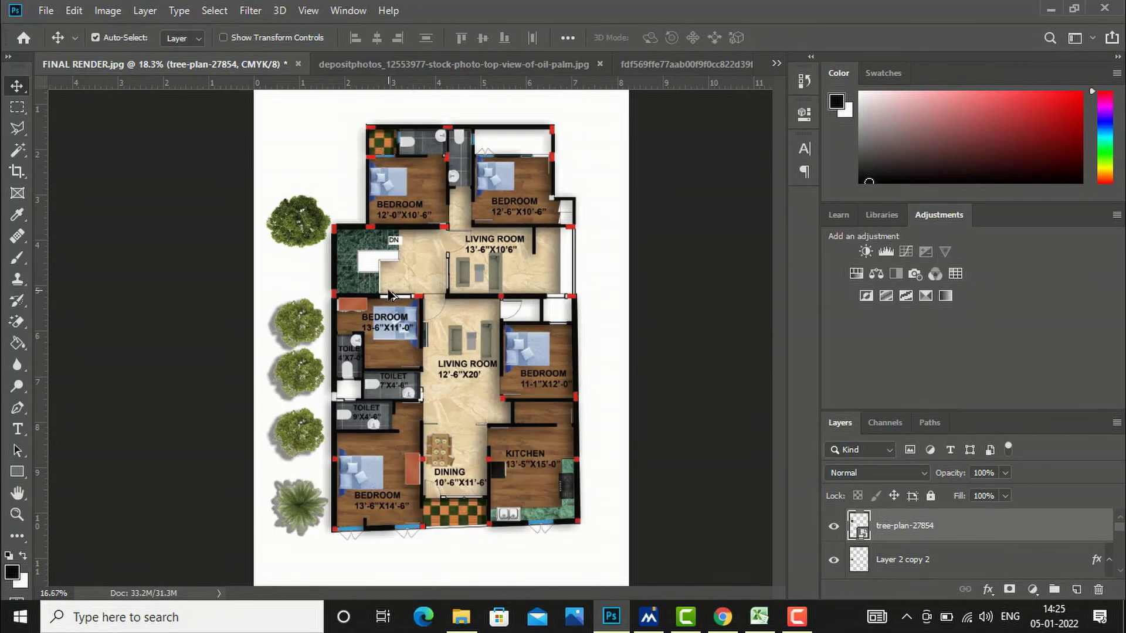
{"action": "scroll", "coordinate": [307, 322], "scroll_direction": "up", "scroll_amount": 2}
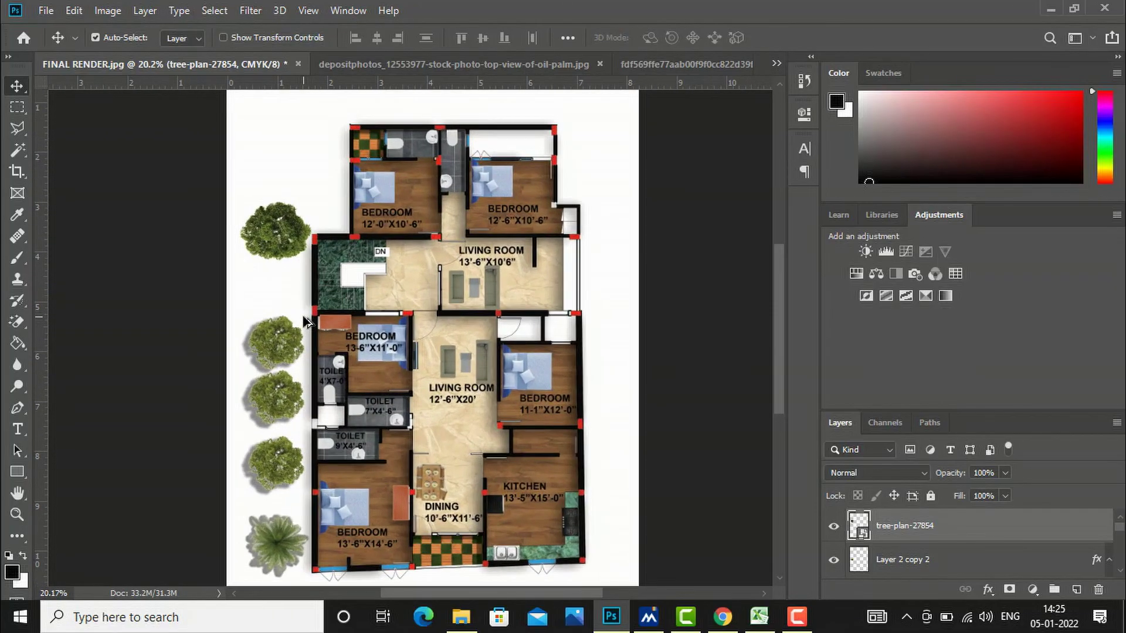
{"action": "scroll", "coordinate": [463, 259], "scroll_direction": "down", "scroll_amount": 1}
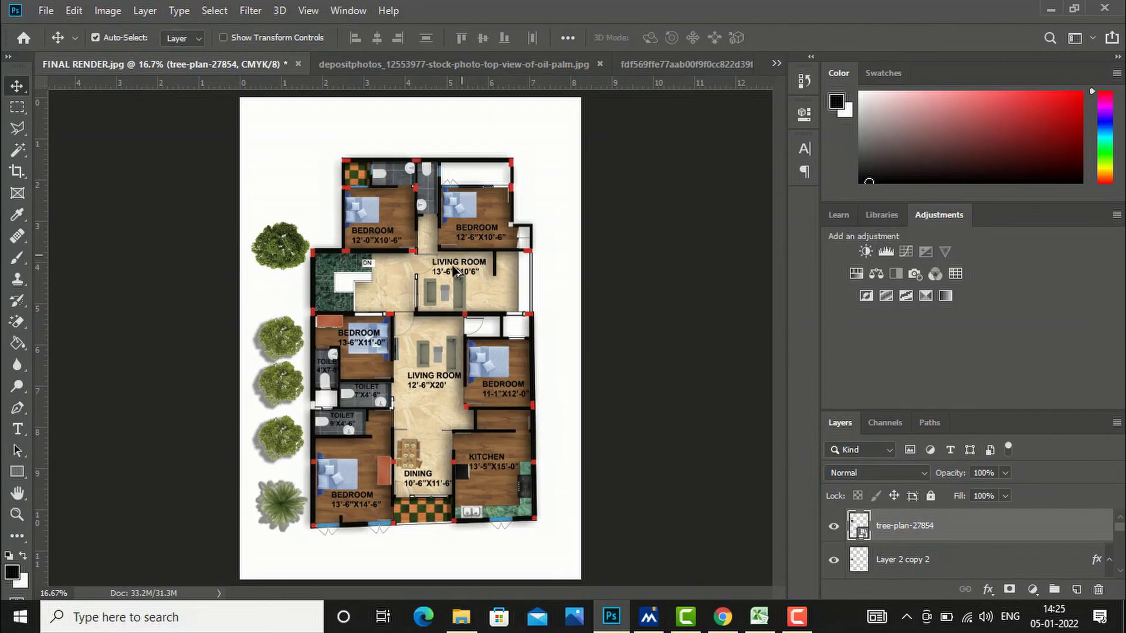
{"action": "scroll", "coordinate": [381, 324], "scroll_direction": "up", "scroll_amount": 1}
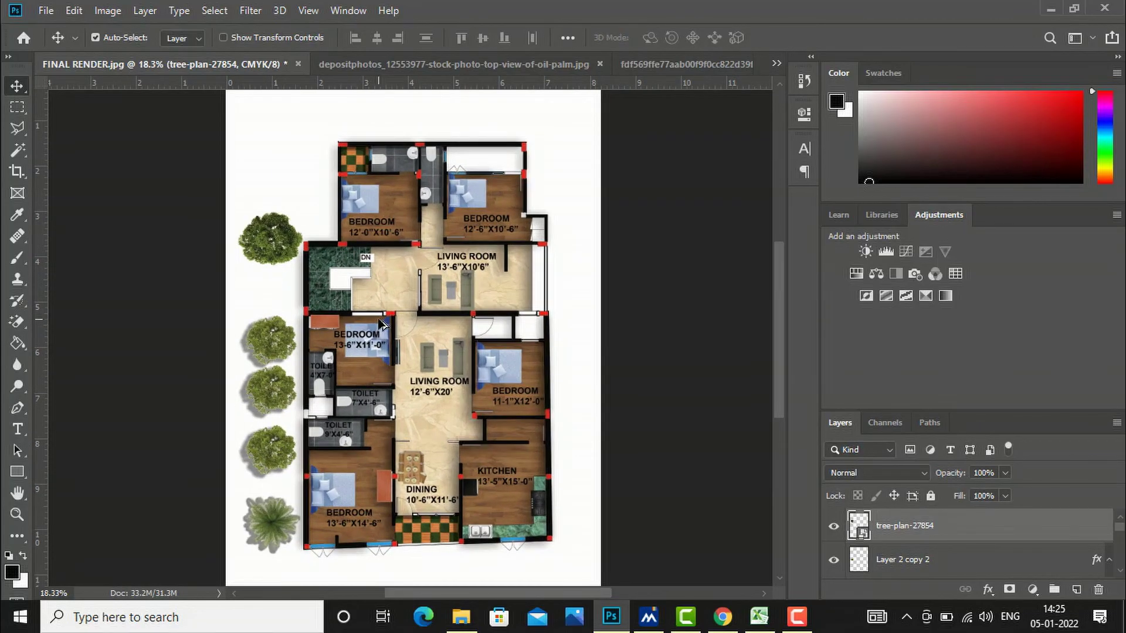